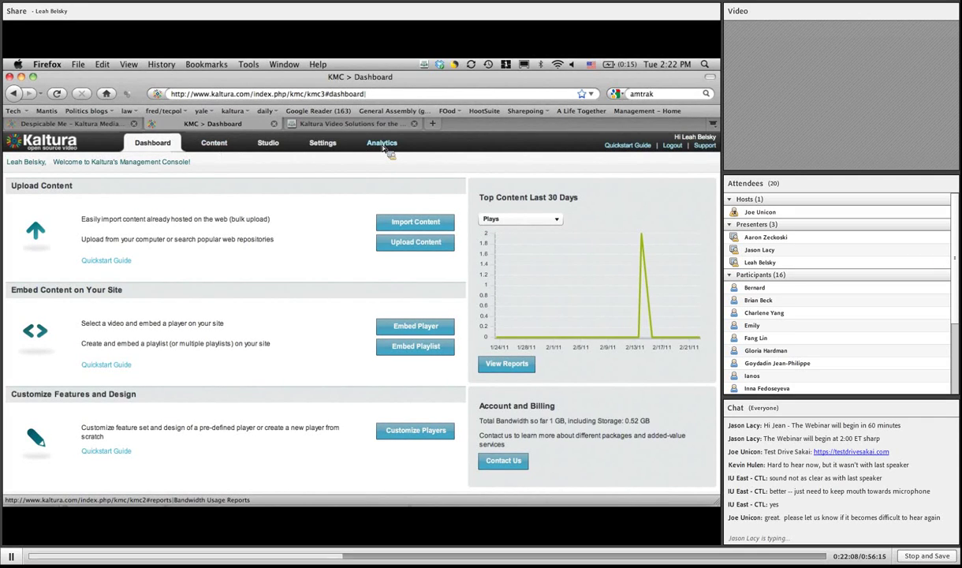
Go to the Content area and its Upload page with import-from-existing-host instructions.
left_click(218, 149)
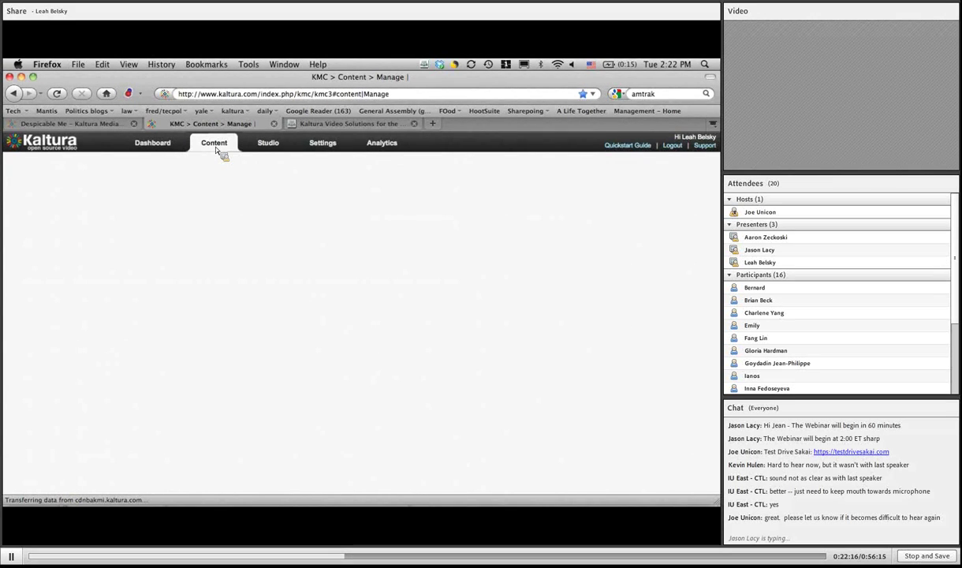
mouse_move(715, 503)
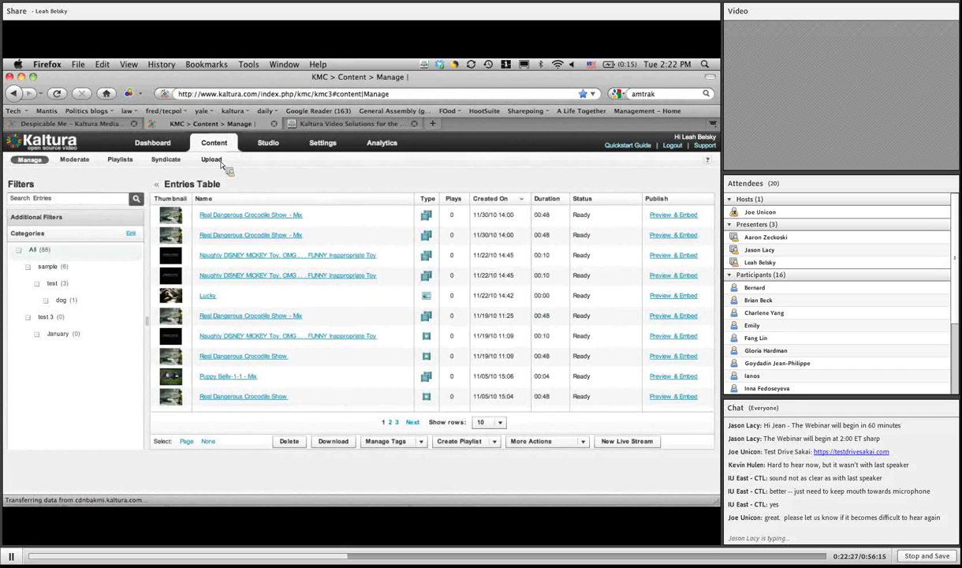
left_click(220, 161)
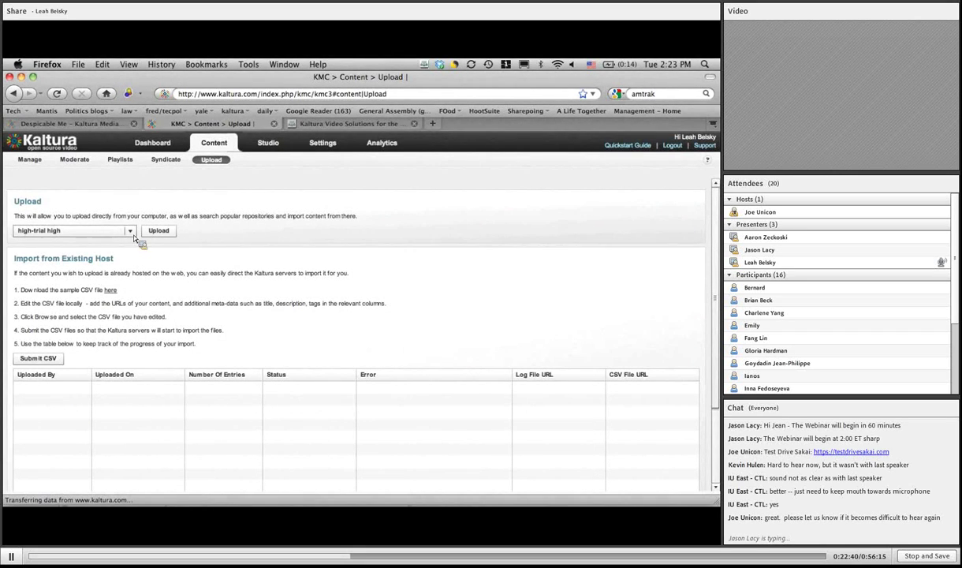
Open the media upload window with its Video, Audio and Photo tabs.
left_click(158, 232)
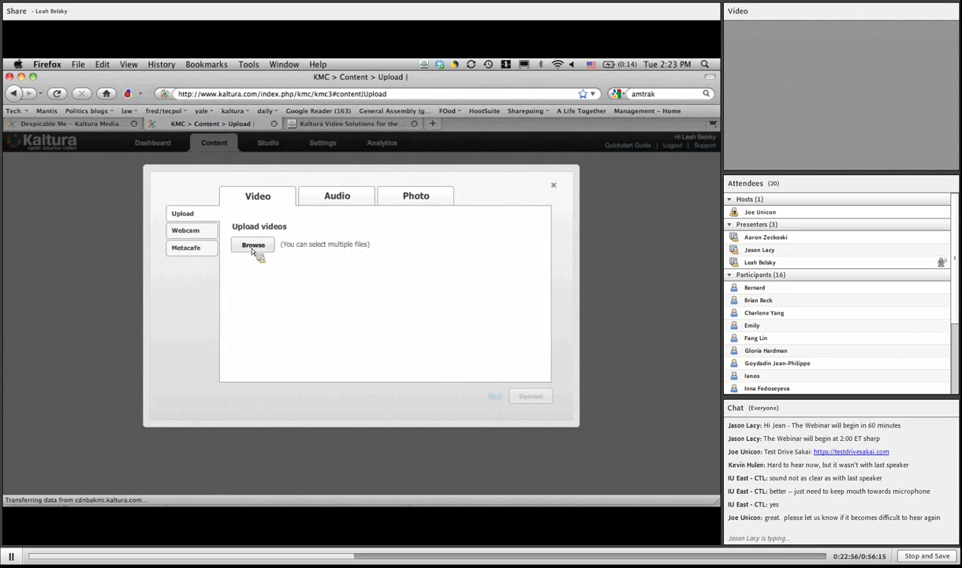
Choose Metacafe as the video import source and search it for 'dog'.
left_click(183, 235)
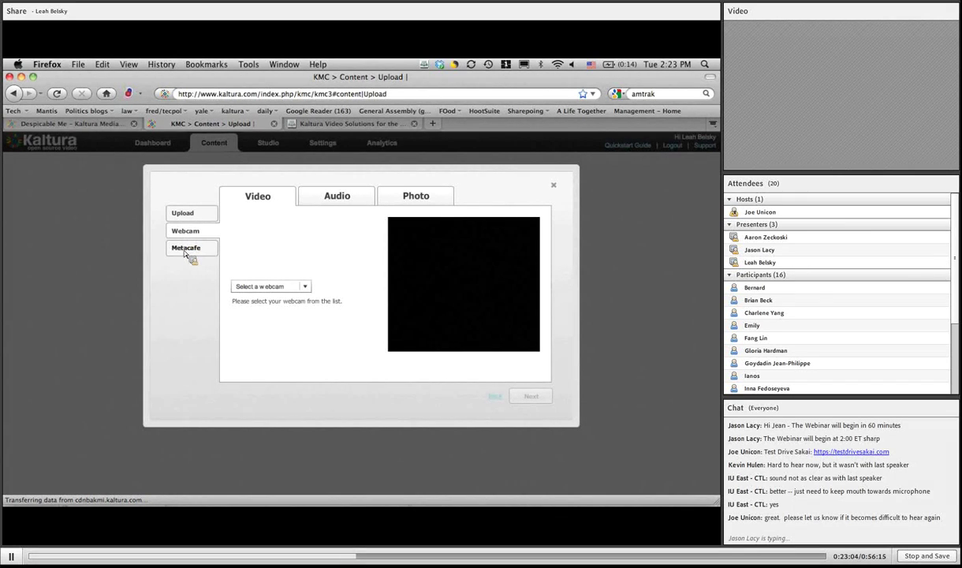
left_click(188, 249)
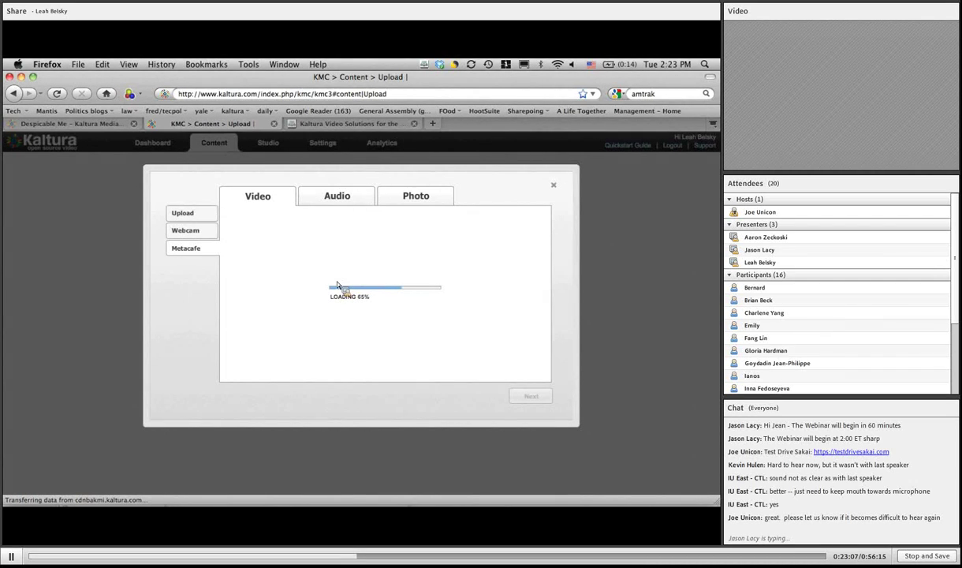
type("dog")
key("Return")
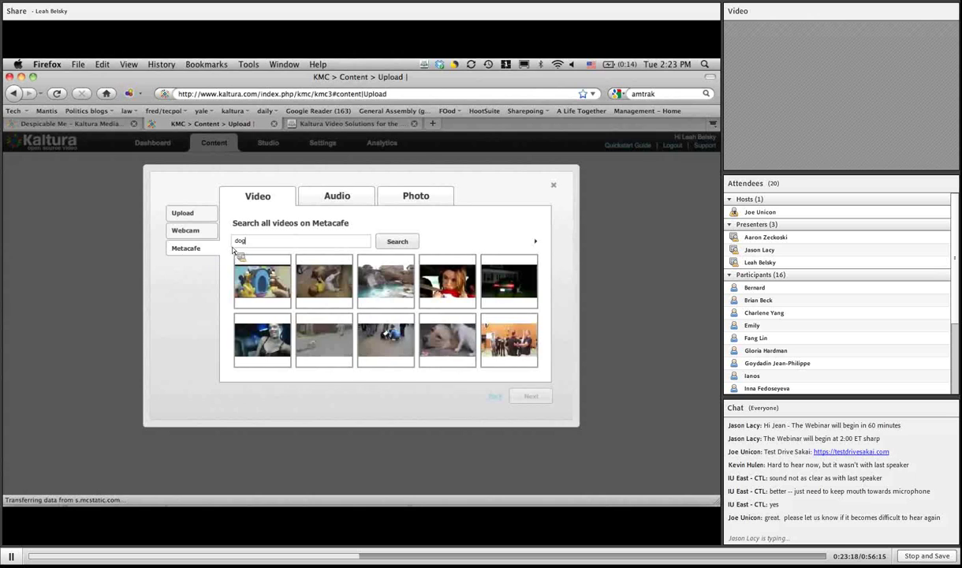
Import the first result, 'Naughty DISNEY MICKEY Toy', and close the finished import window.
left_click(268, 292)
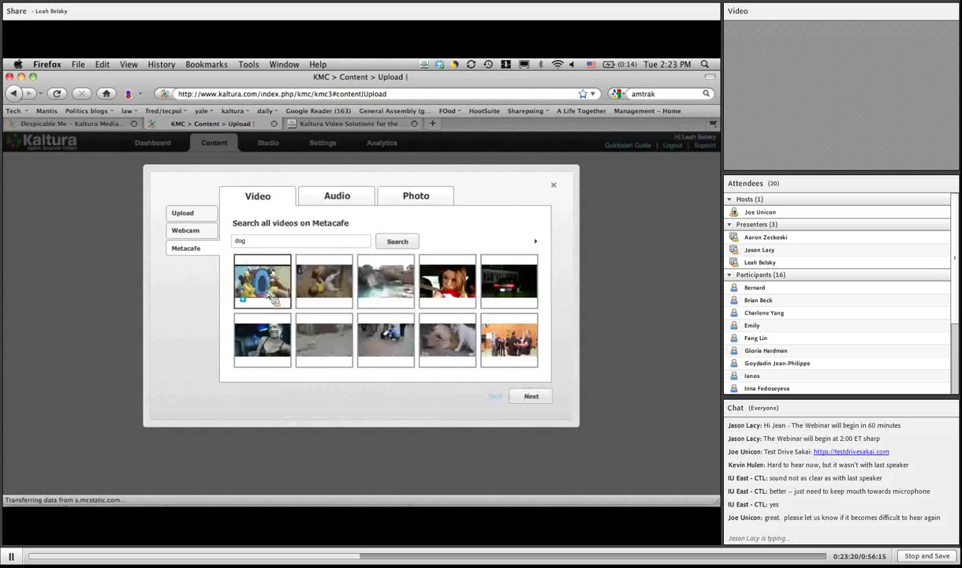
left_click(539, 400)
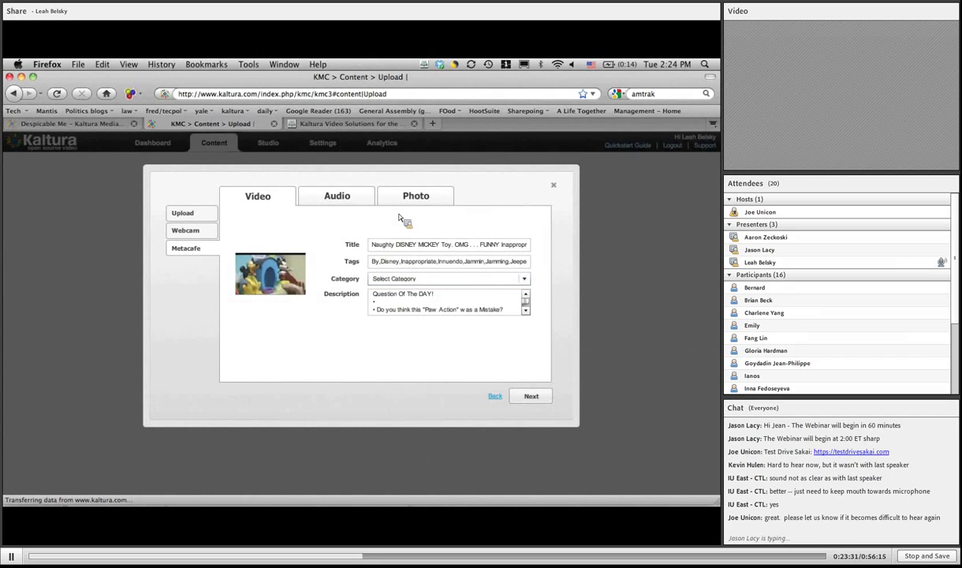
left_click(543, 399)
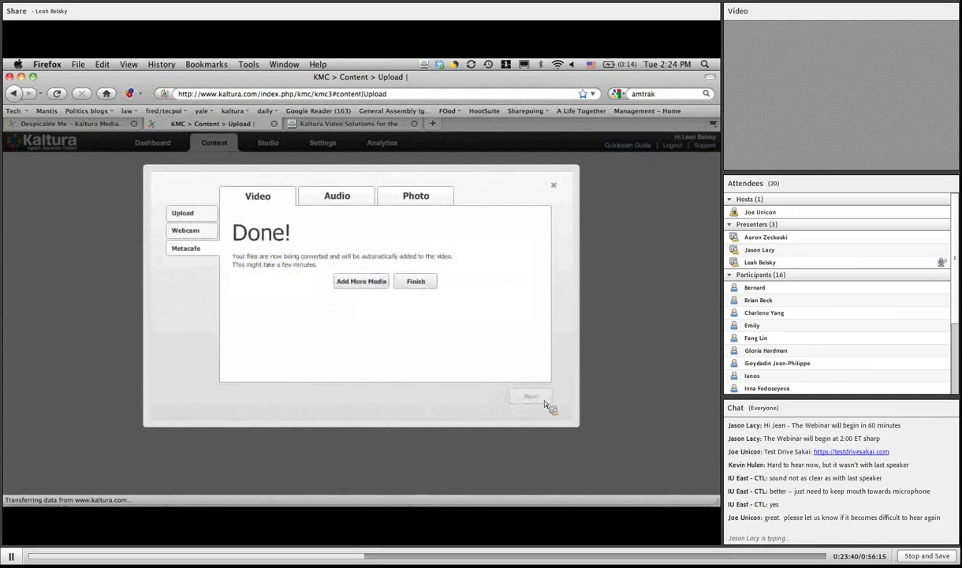
left_click(416, 282)
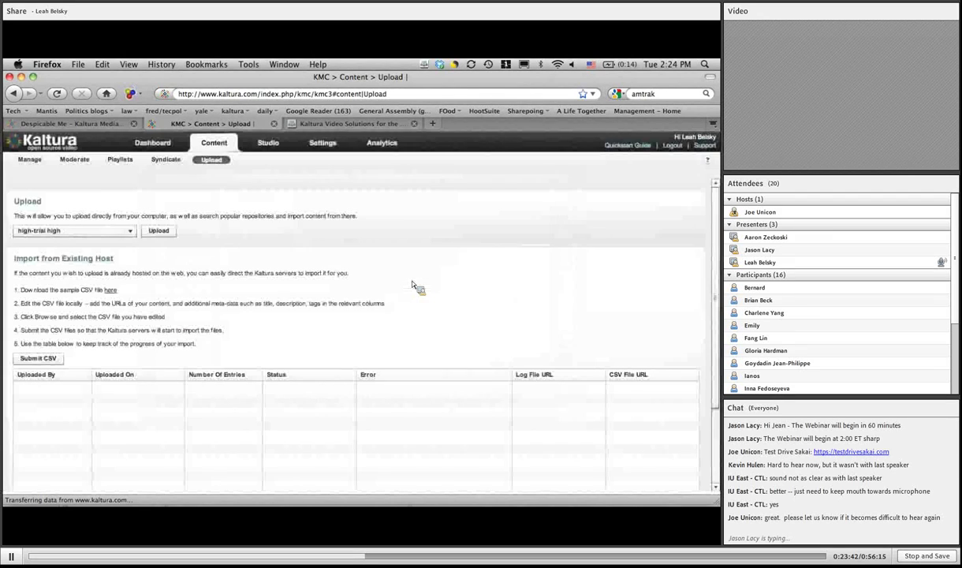
From the Manage list, preview an entry in the KDP3 Dark skin player with its embed code.
left_click(36, 163)
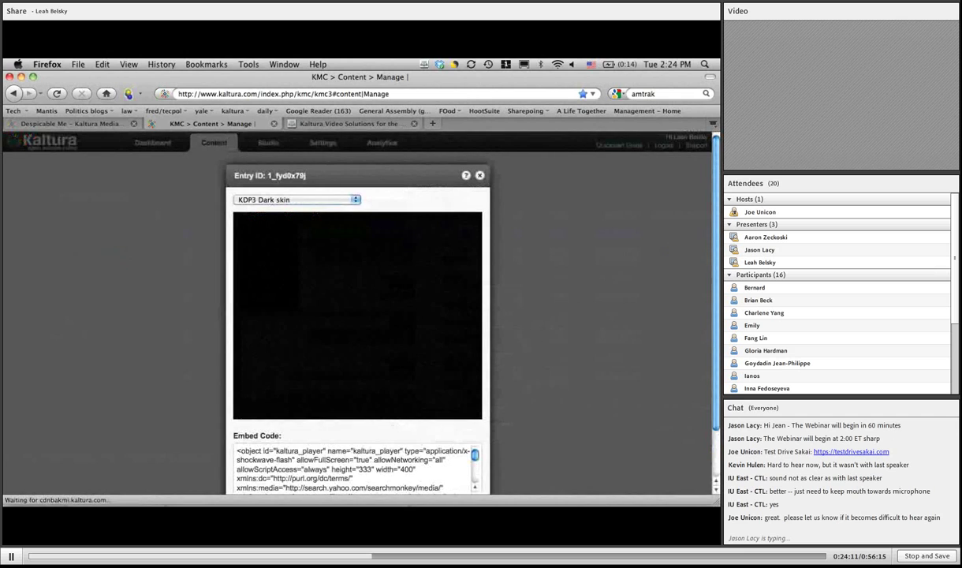
scroll(718, 213, "down", 1)
scroll(685, 240, "down", 4)
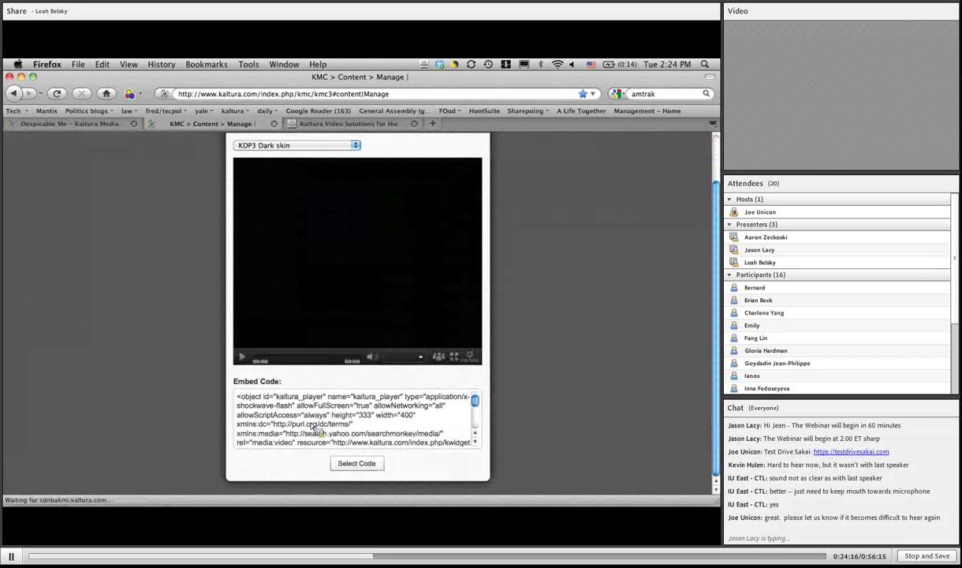
left_click(356, 146)
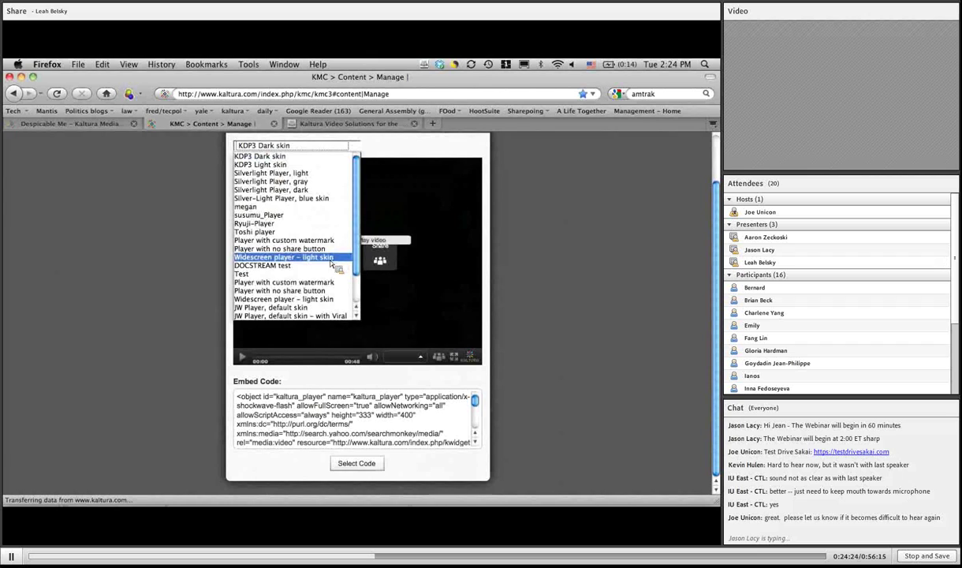
left_click(361, 421)
scroll(717, 293, "up", 2)
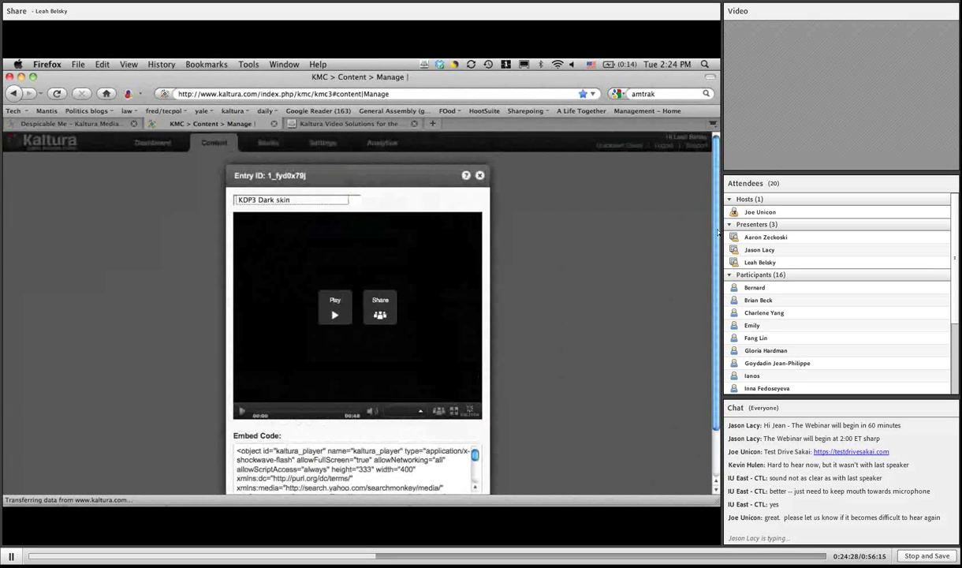
Close the preview, assign a Crocodile Show entry to the dog category, and expand Additional Filters.
left_click(479, 176)
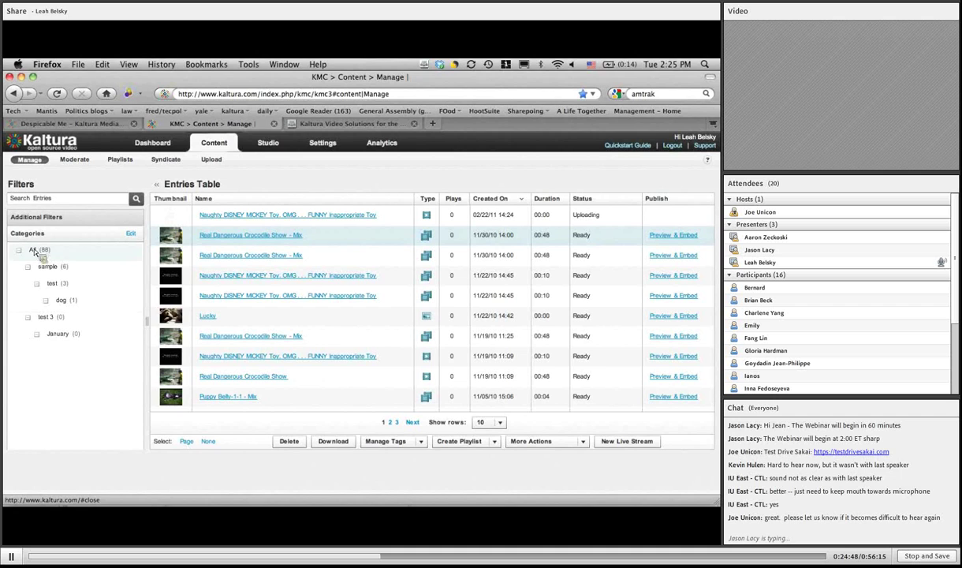
left_click_drag(256, 237, 57, 301)
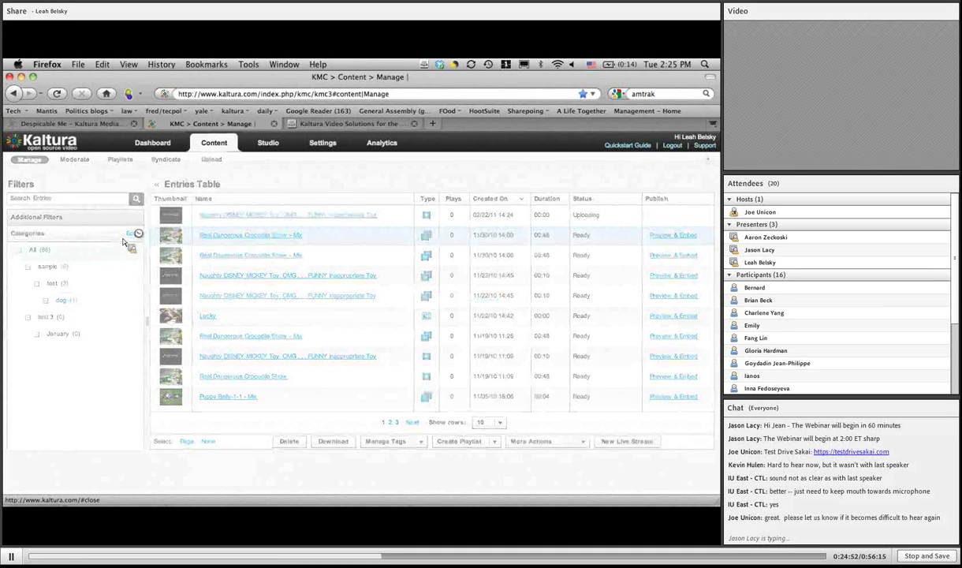
left_click(52, 221)
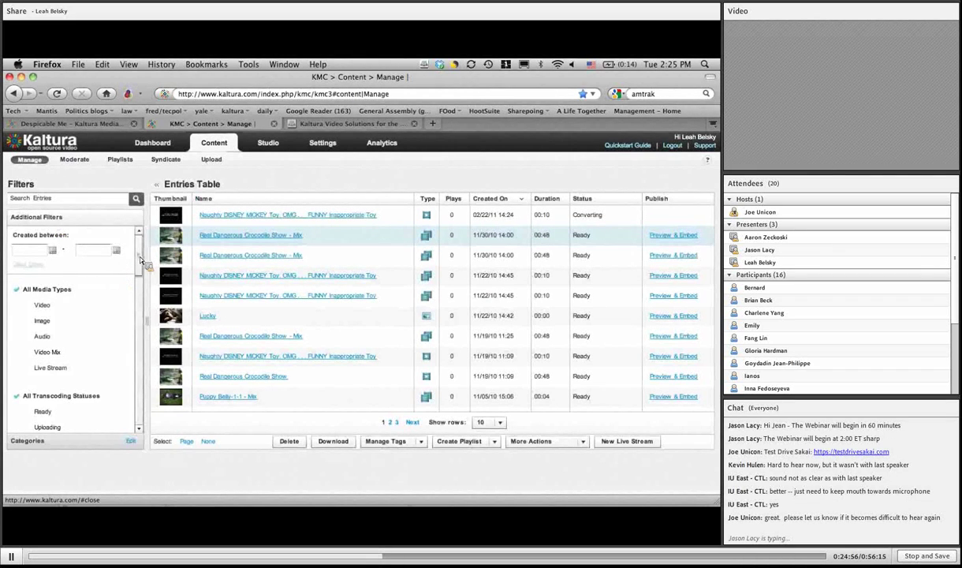
scroll(141, 264, "down", 2)
left_click_drag(142, 266, 143, 323)
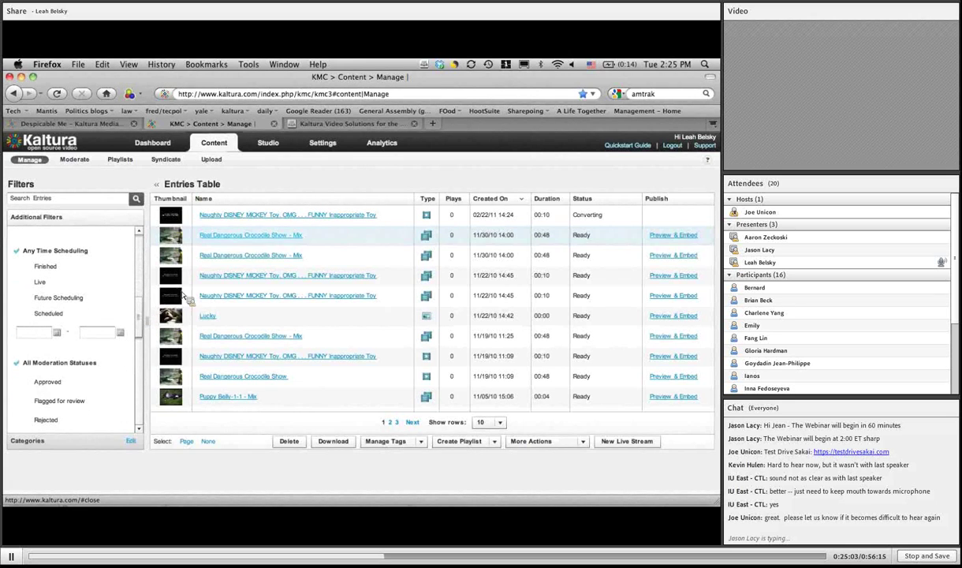
left_click(238, 255)
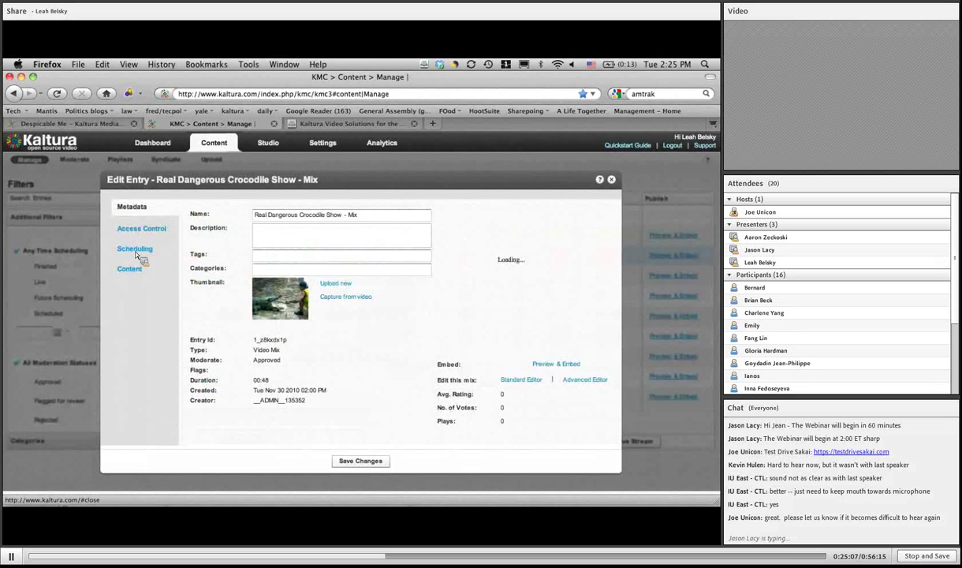
left_click(135, 249)
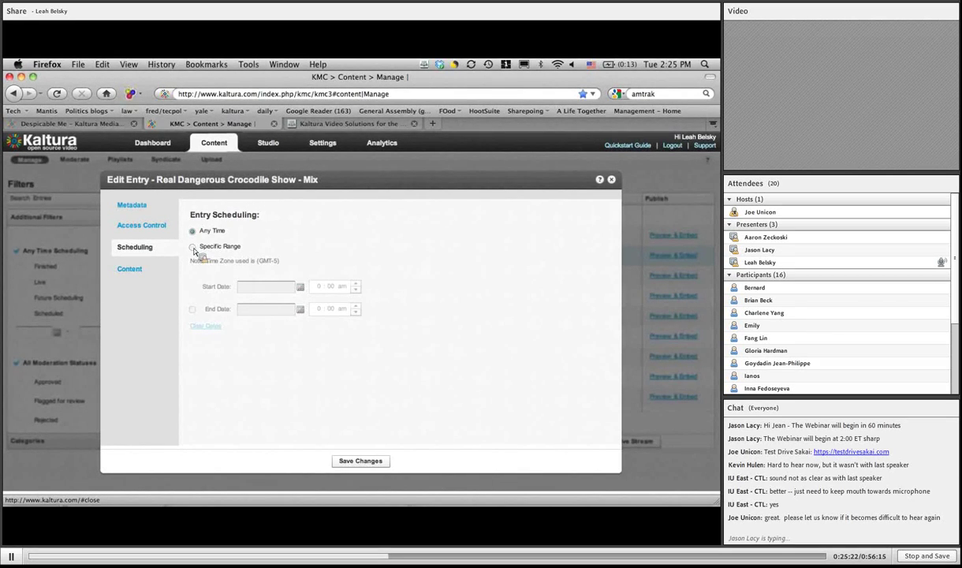
left_click(150, 227)
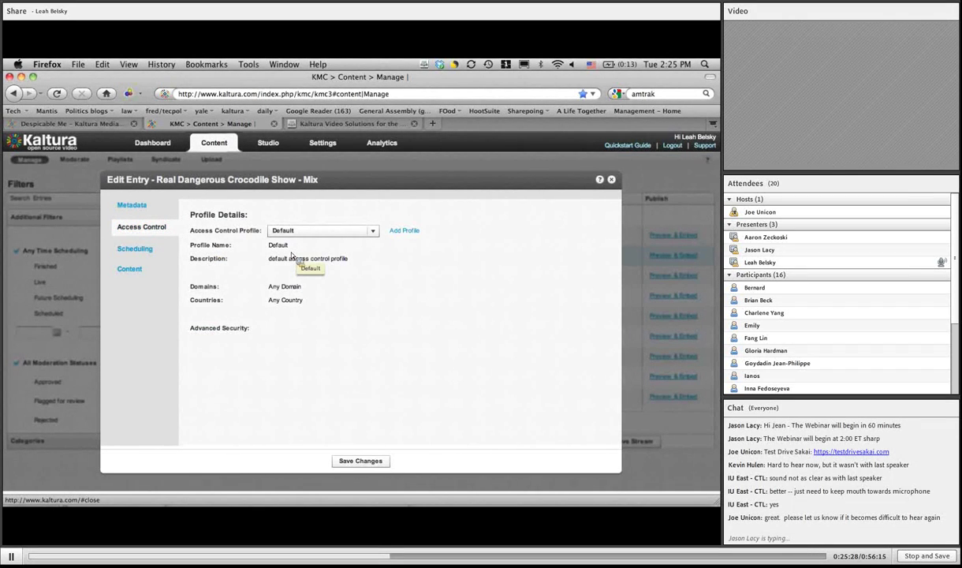
left_click(613, 182)
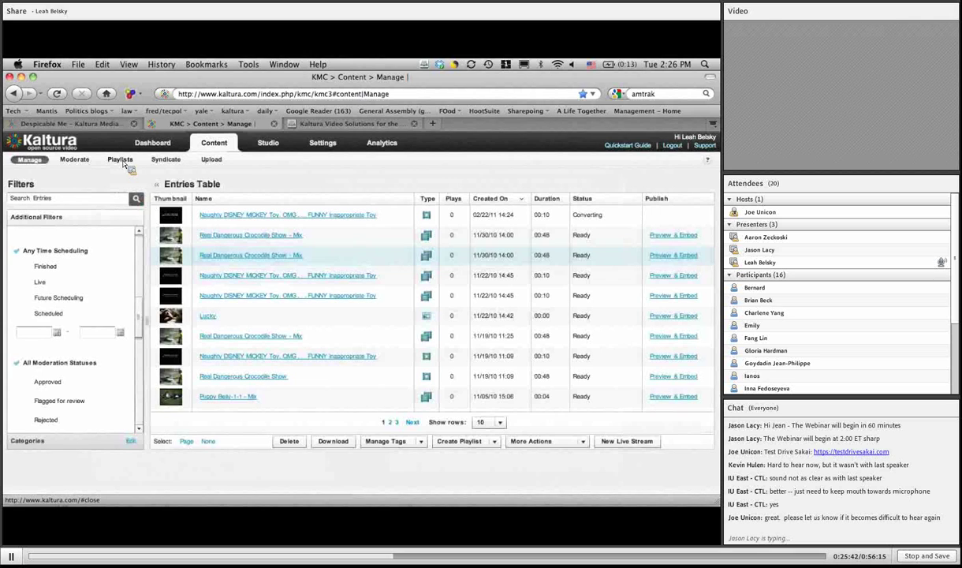
Start a new manual playlist, view the Naughty DISNEY MICKEY Toy entry, then close both unsaved.
left_click(122, 161)
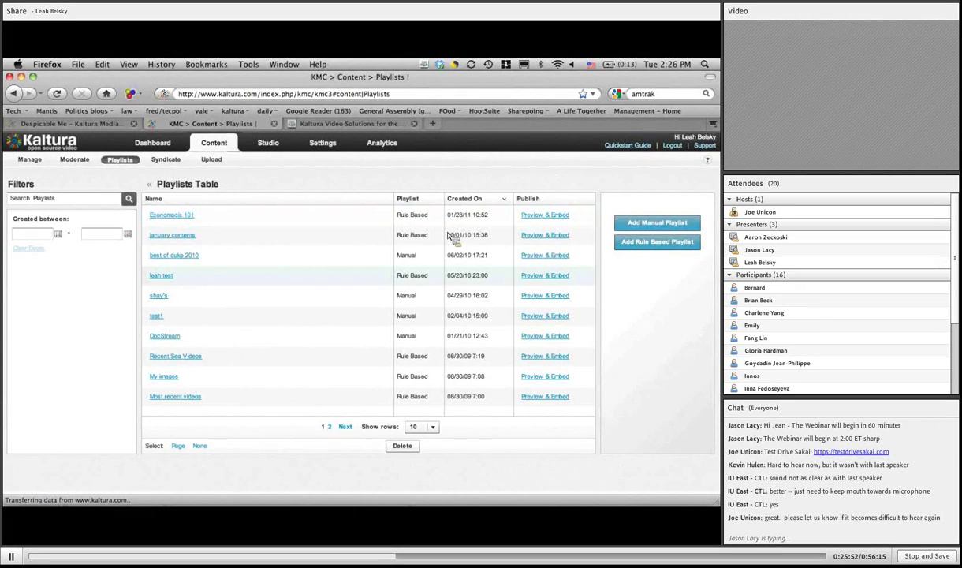
left_click(664, 227)
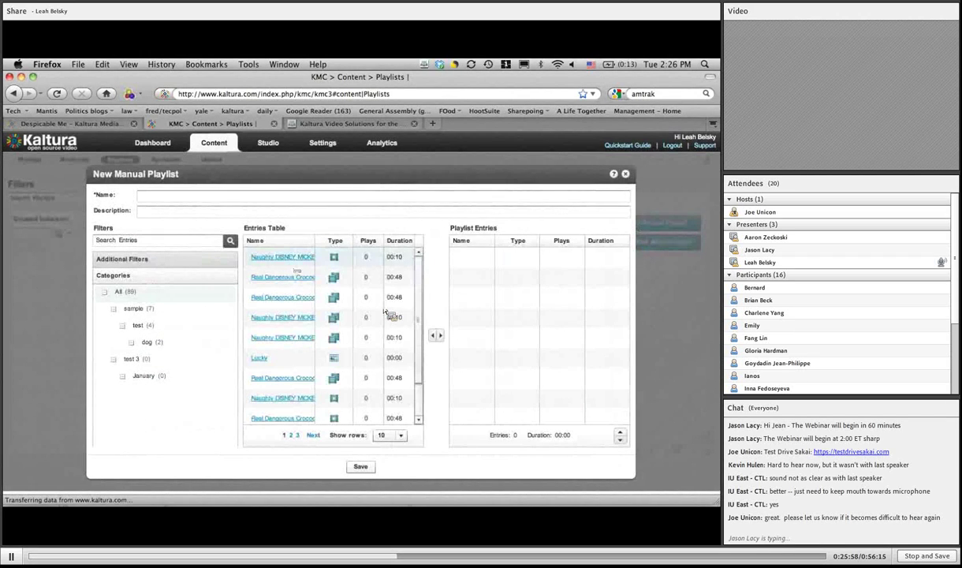
left_click(283, 256)
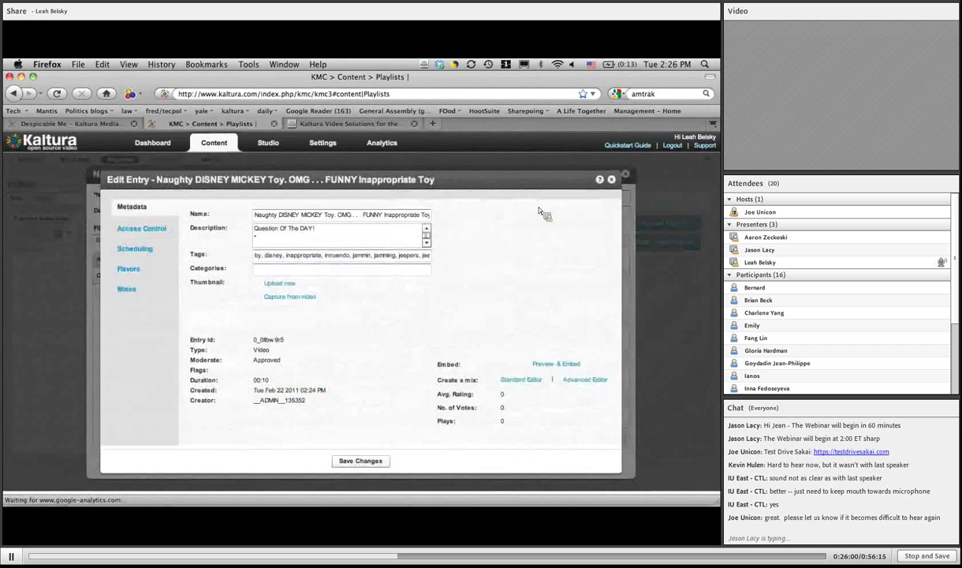
left_click(612, 181)
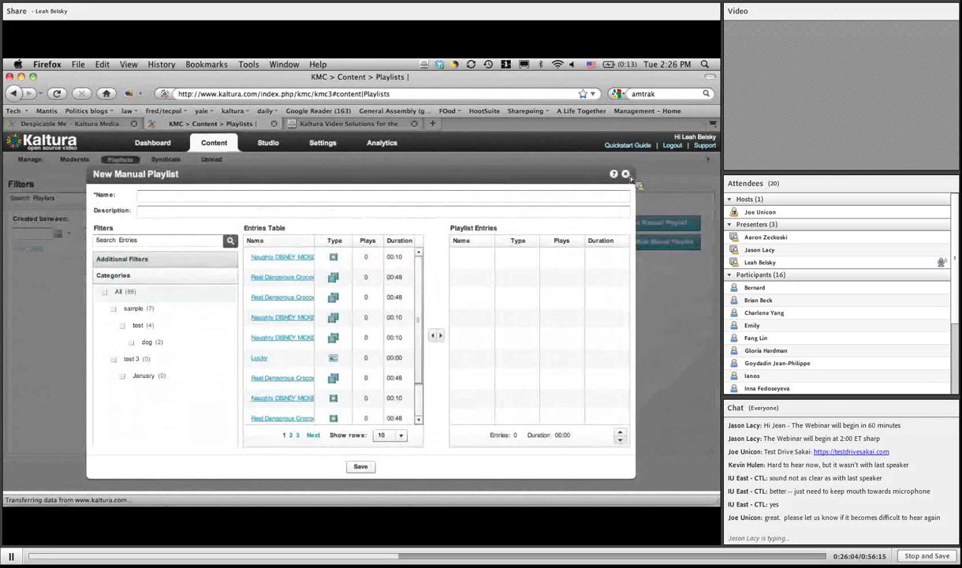
left_click(625, 173)
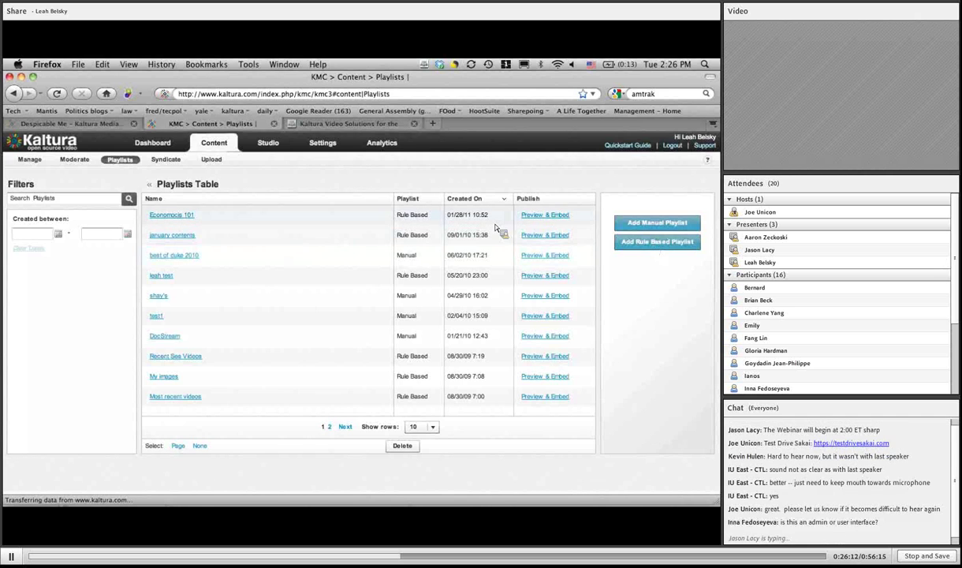
left_click(544, 218)
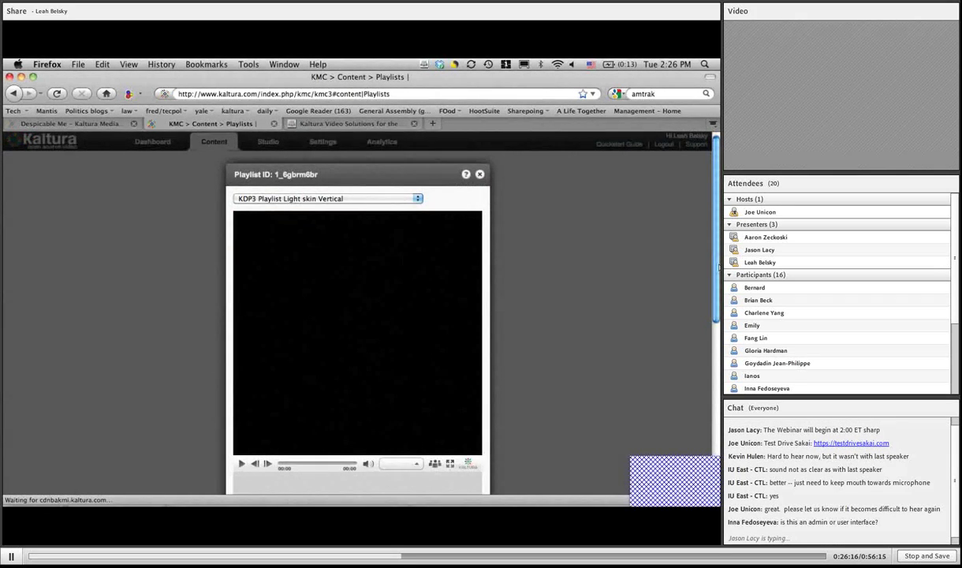
scroll(686, 255, "down", 3)
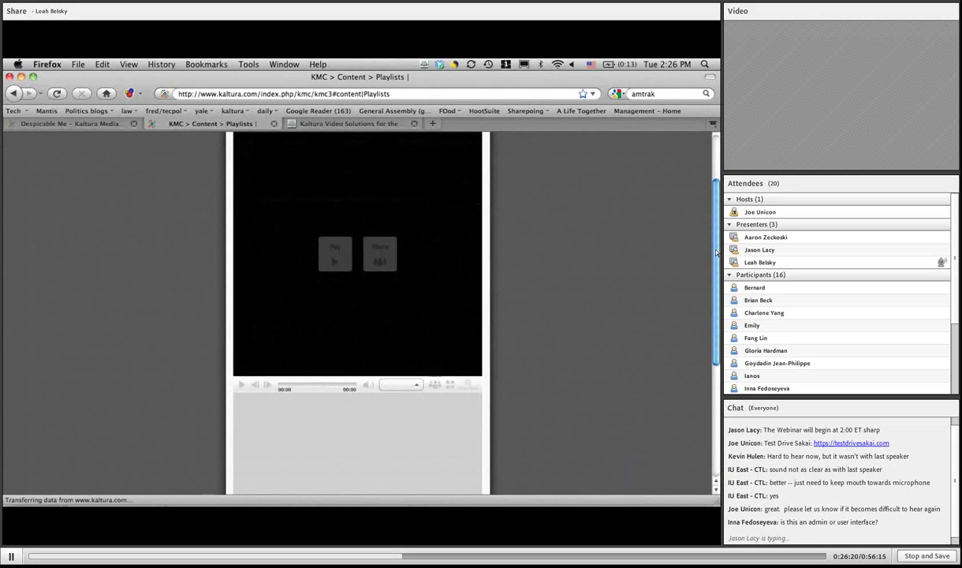
scroll(596, 191, "up", 3)
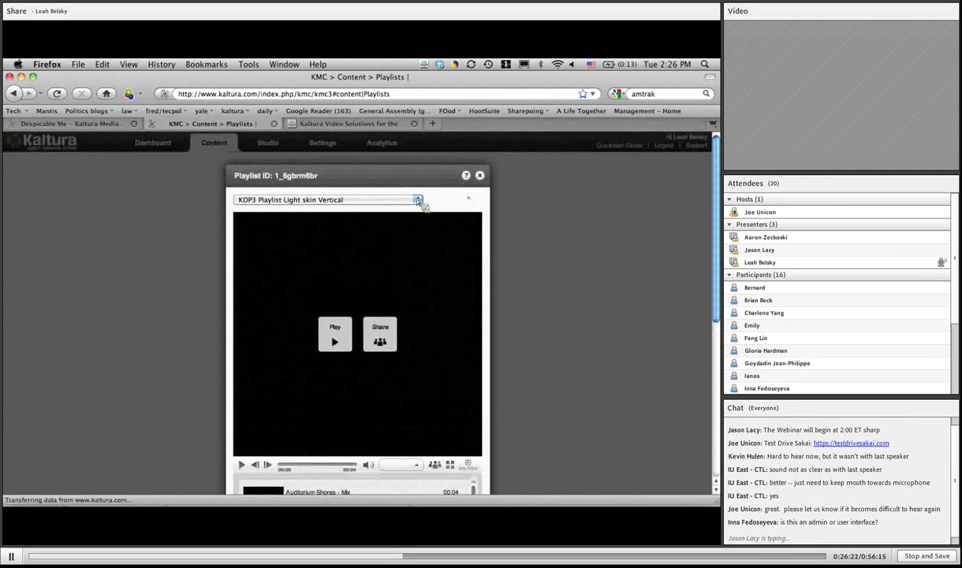
left_click(418, 200)
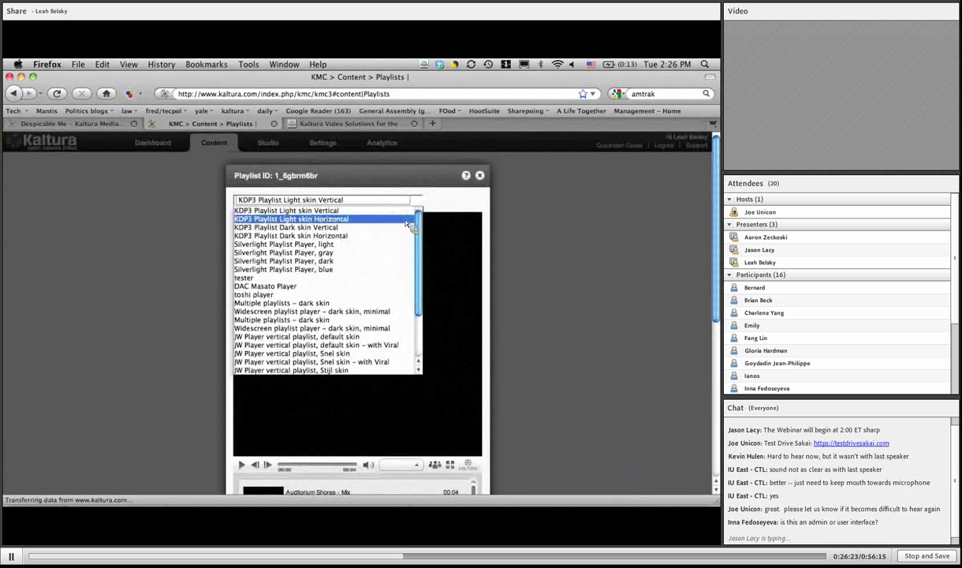
left_click(406, 223)
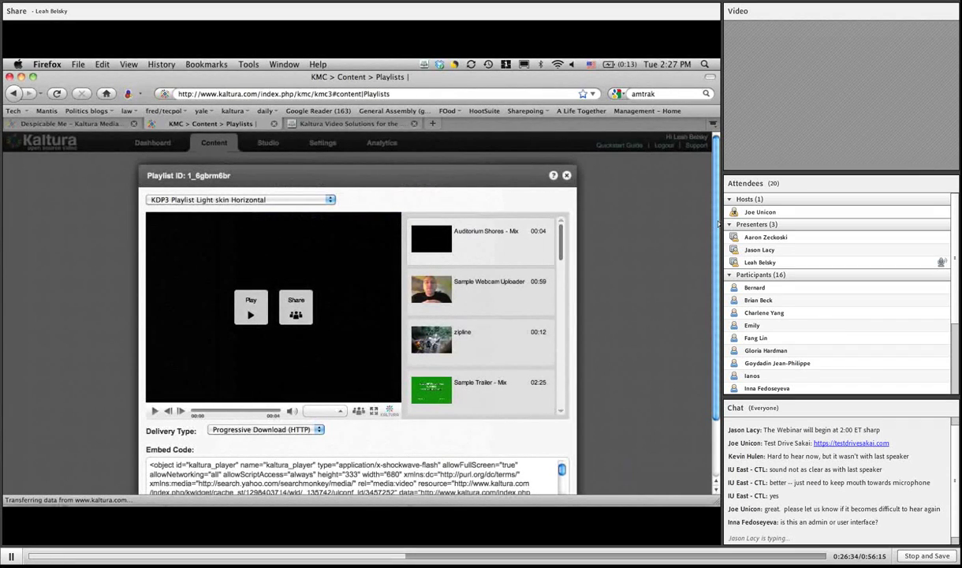
scroll(716, 241, "down", 3)
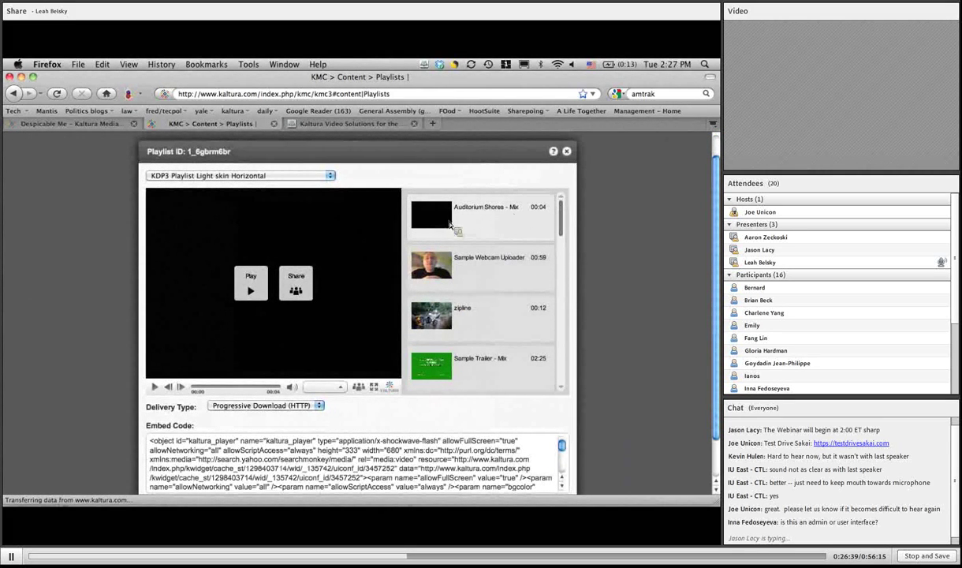
left_click(568, 152)
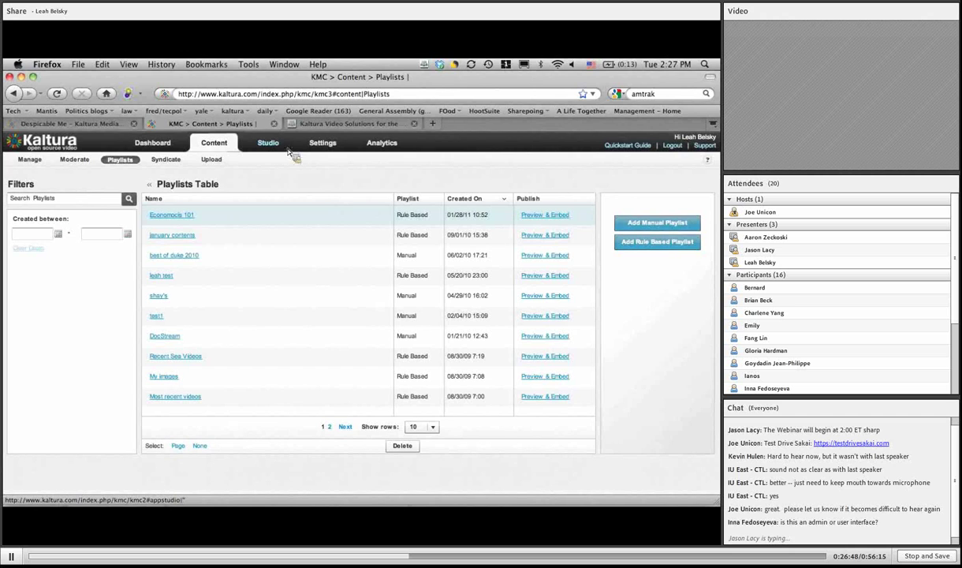
Review the Default Transcoding Flavors list under Settings > Transcoding Settings, including Source and HQ MP4 for Export.
left_click(325, 146)
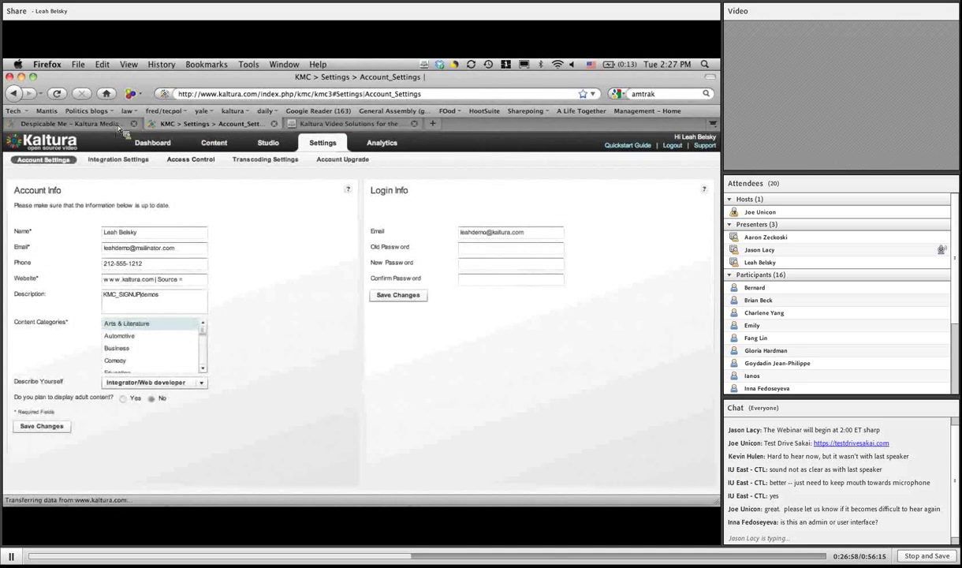
left_click(249, 165)
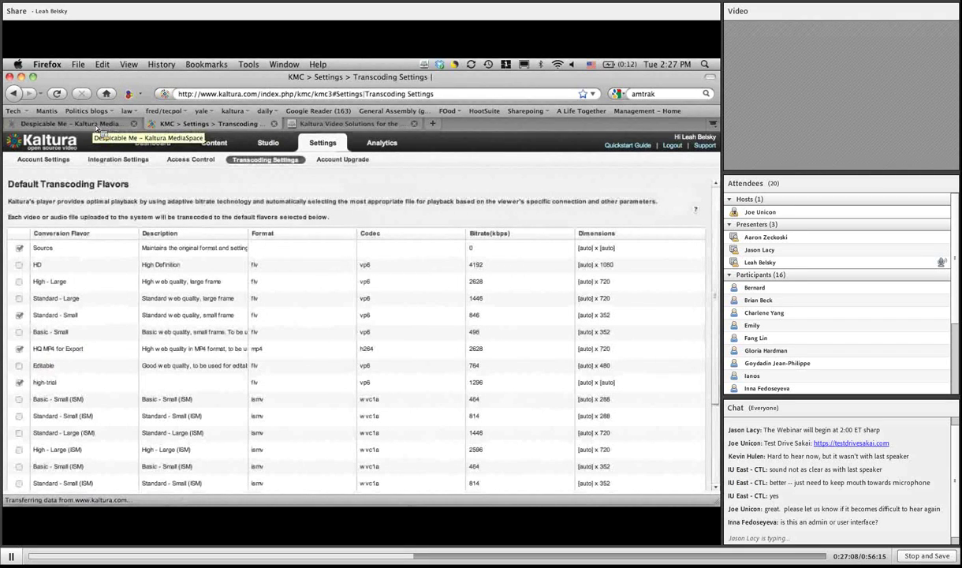
left_click(160, 147)
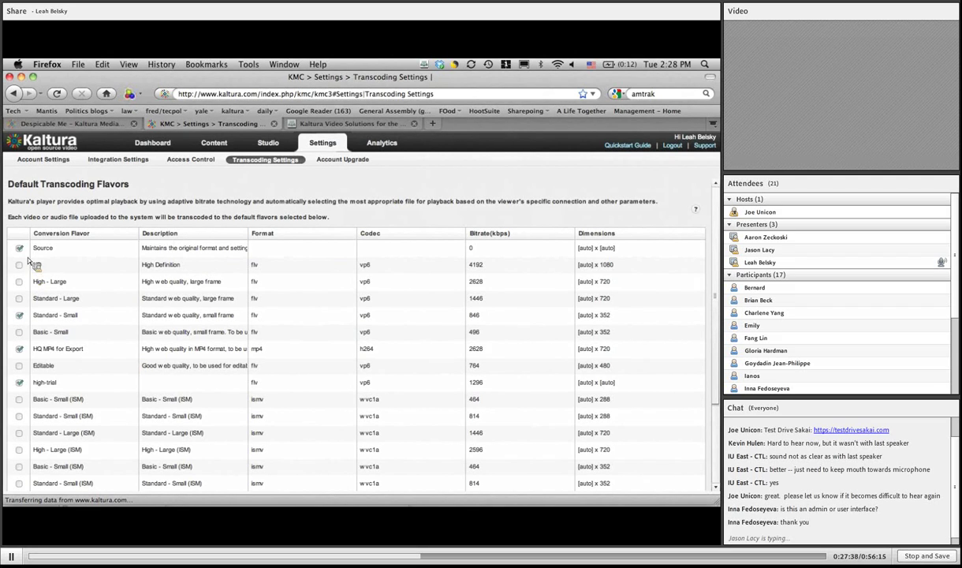
left_click(20, 316)
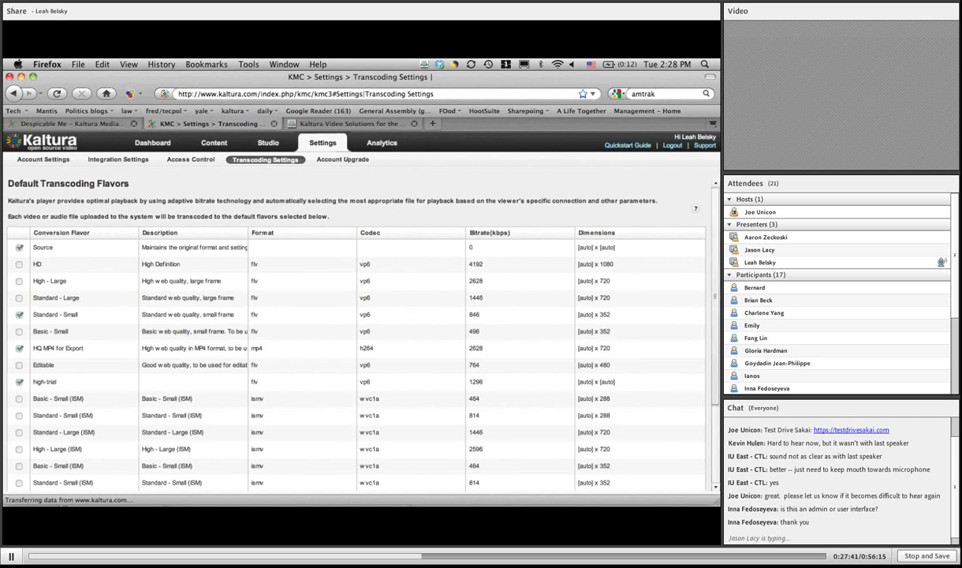
scroll(453, 244, "down", 1)
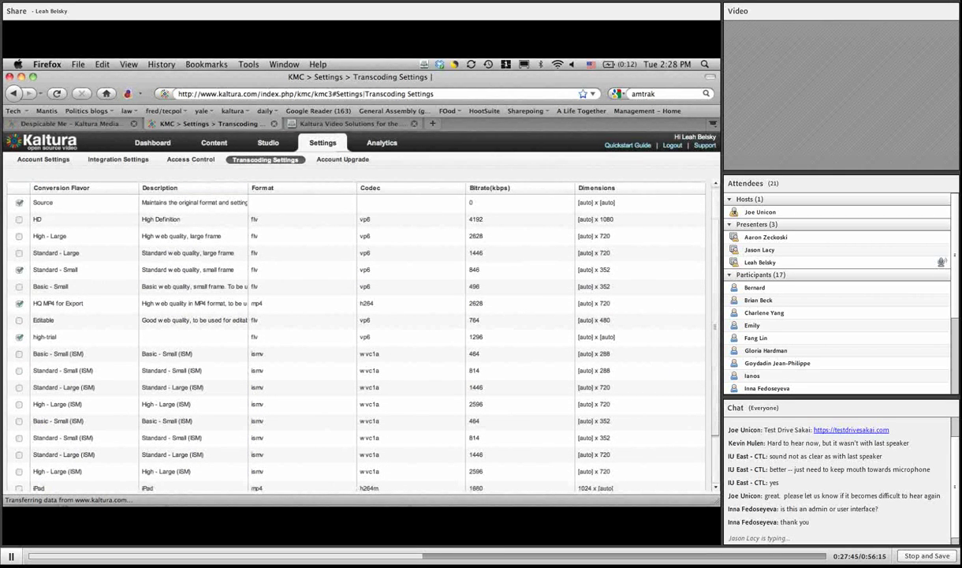
scroll(23, 395, "down", 2)
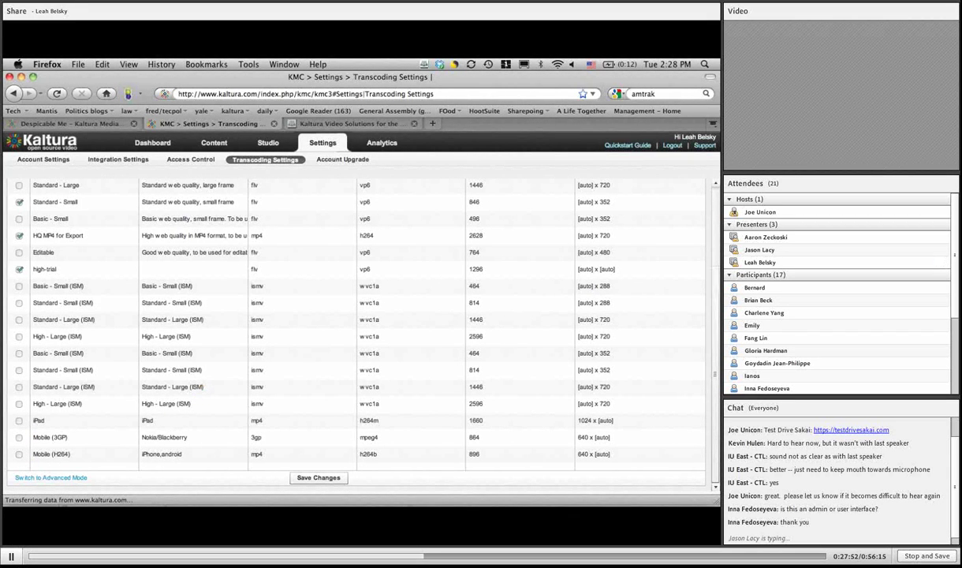
scroll(576, 210, "up", 5)
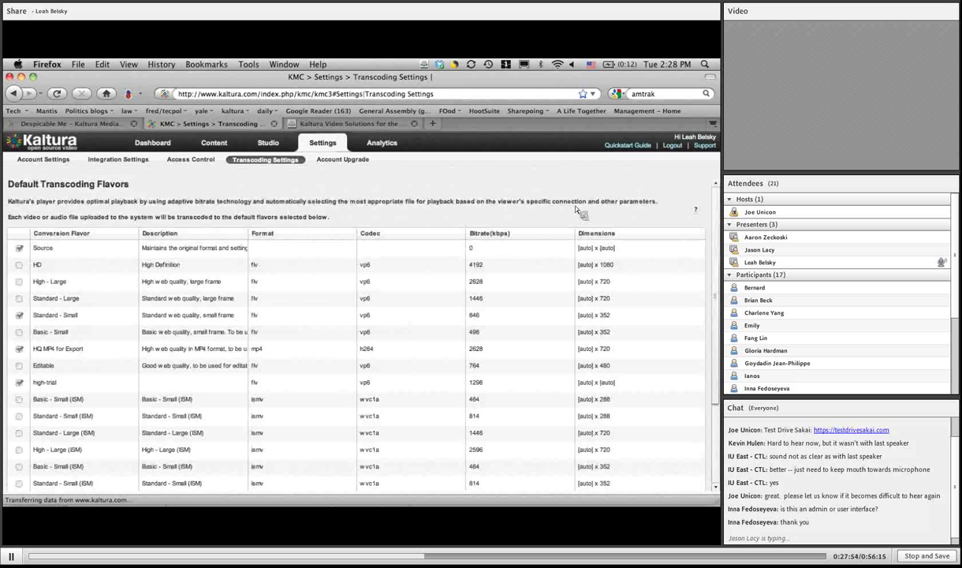
Open Analytics > Content Reports to see Top Content: 4 videos played 2 times in 30 days.
left_click(387, 147)
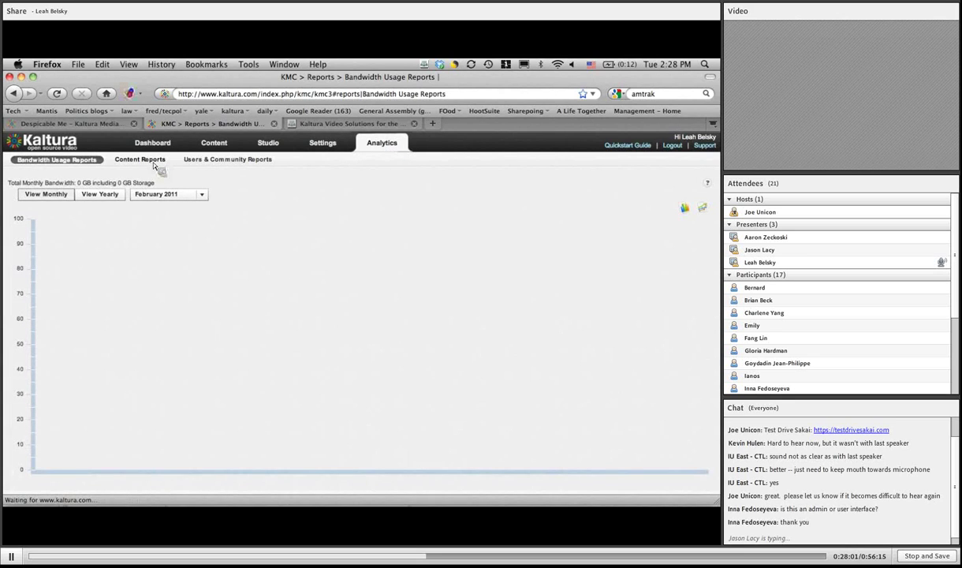
left_click(155, 163)
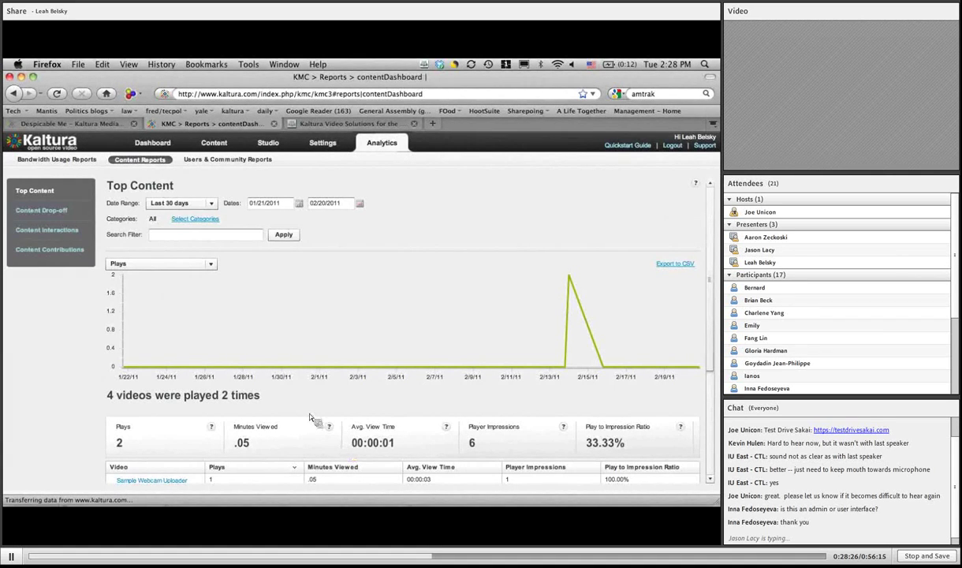
Switch to the Despicable Me MediaSpace tab, scrolled up to the Opening This Week trailers header.
left_click(76, 125)
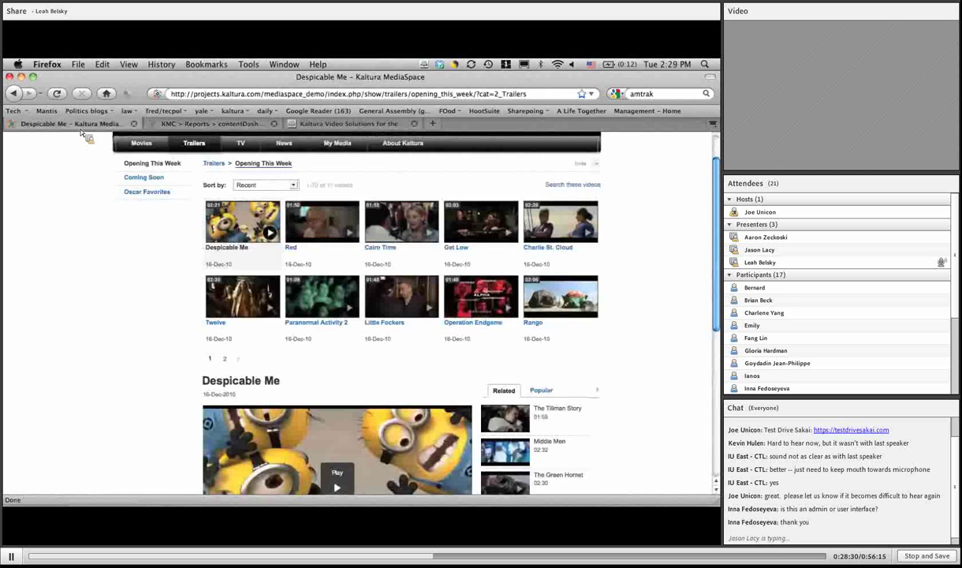
scroll(714, 150, "up", 1)
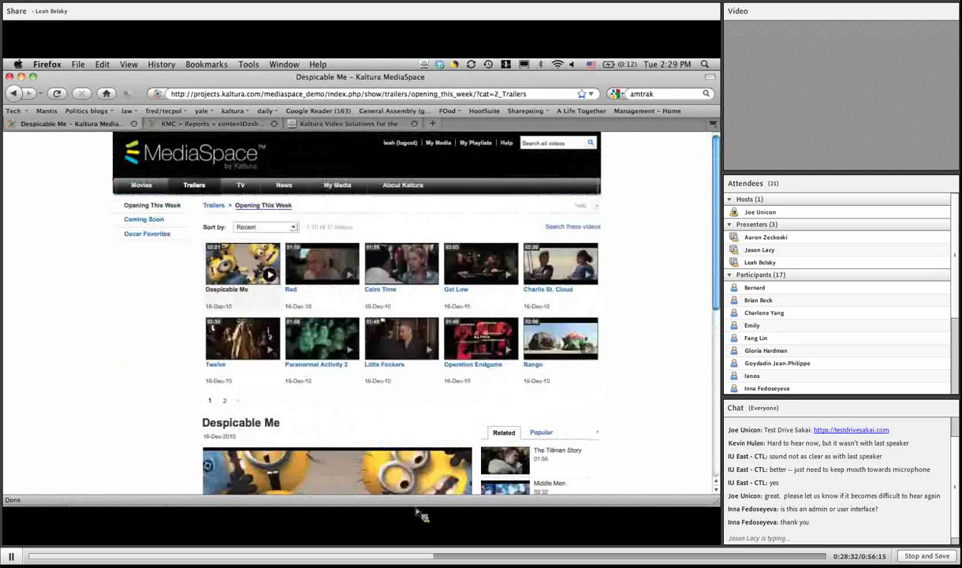
mouse_move(430, 504)
Show slide 9, 'Kaltura MediaSpace', of Unicon-Jan11-CrossCampus.pptx in an enlarged PowerPoint window.
mouse_move(226, 501)
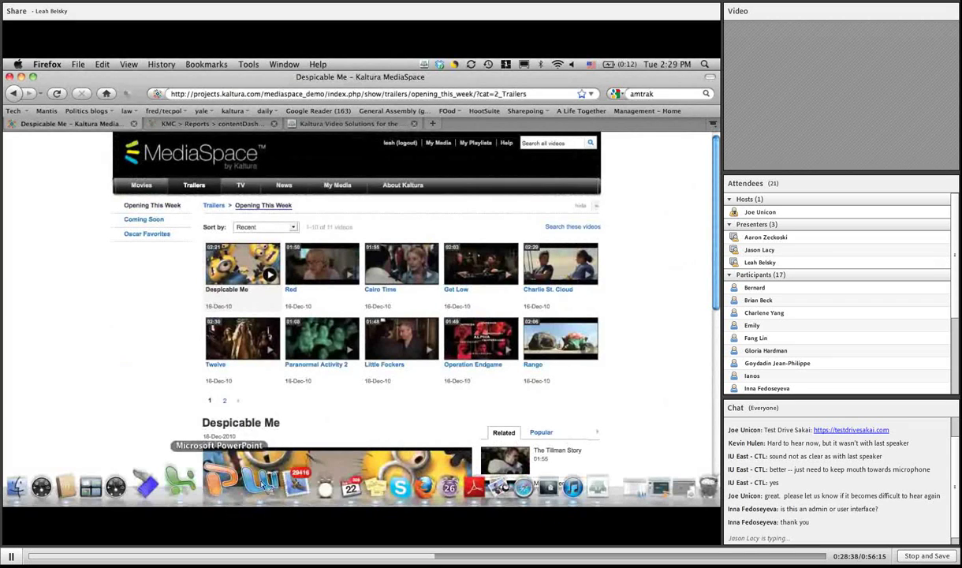
left_click(224, 485)
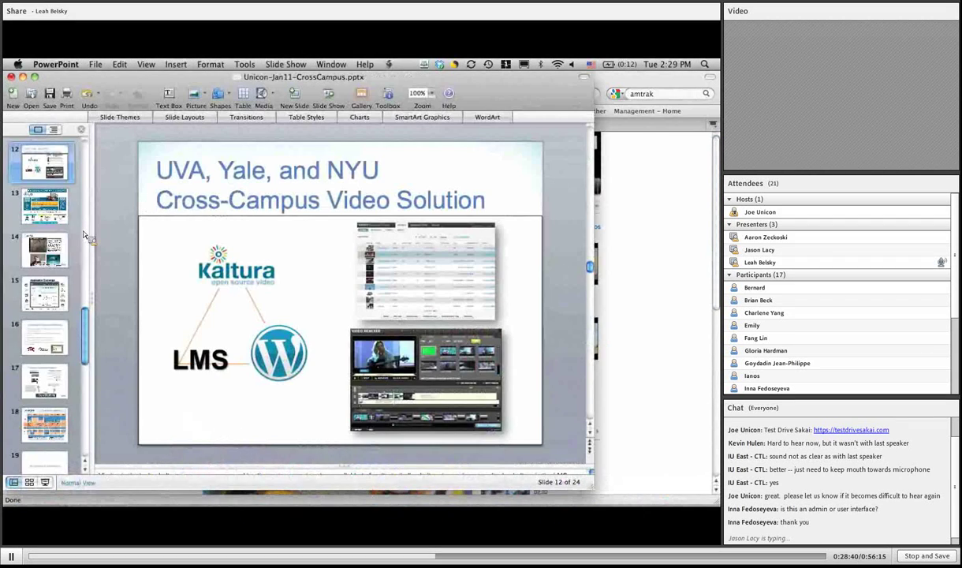
scroll(87, 252, "up", 5)
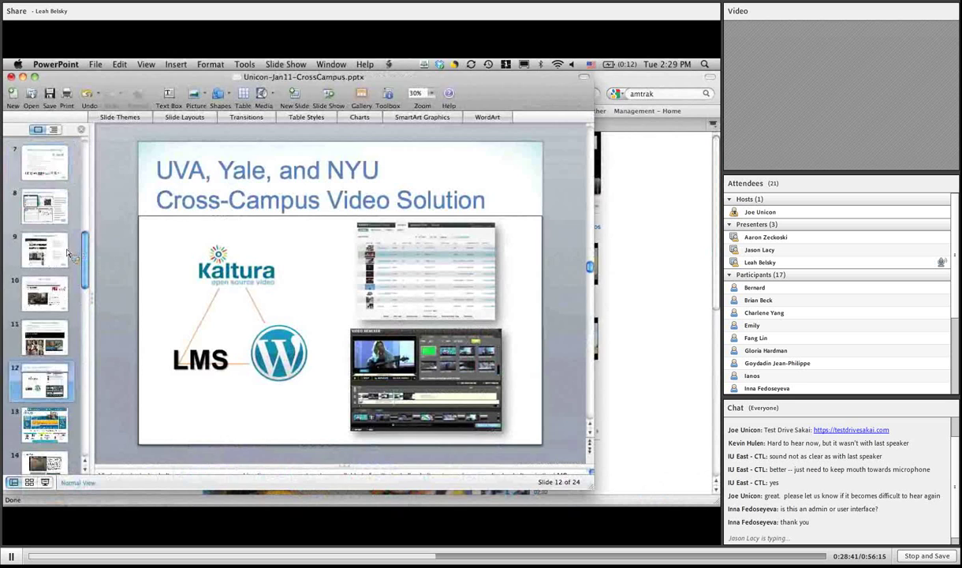
left_click(61, 246)
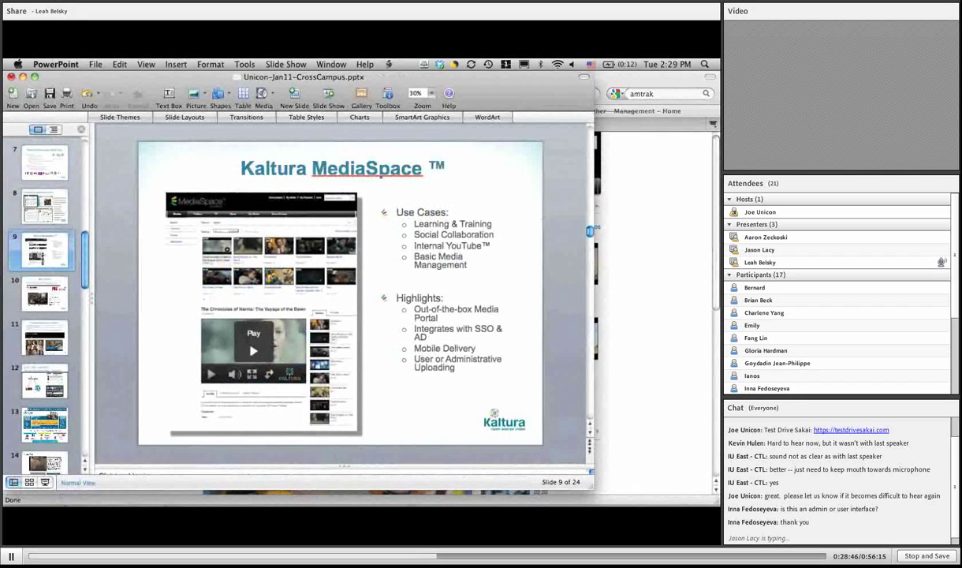
left_click_drag(592, 487, 647, 479)
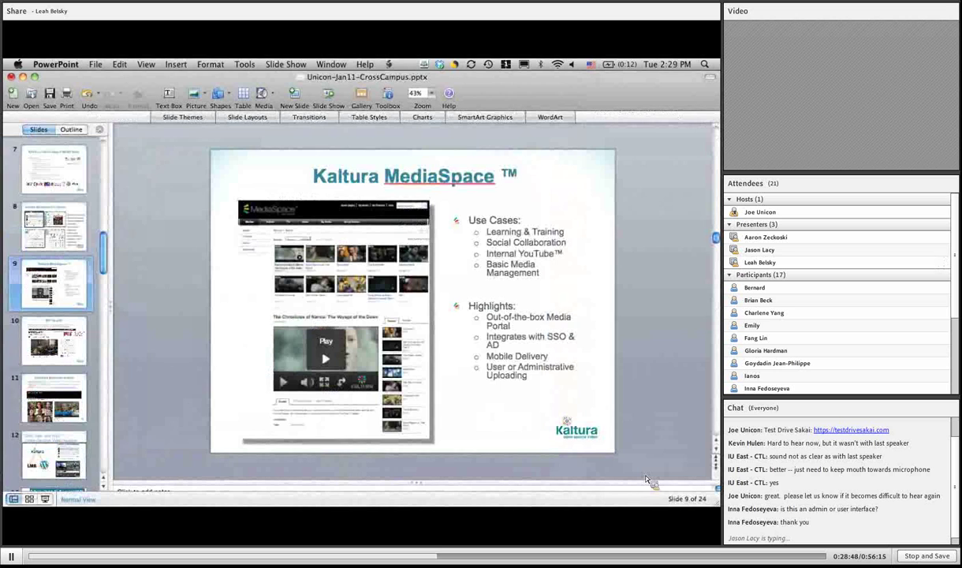
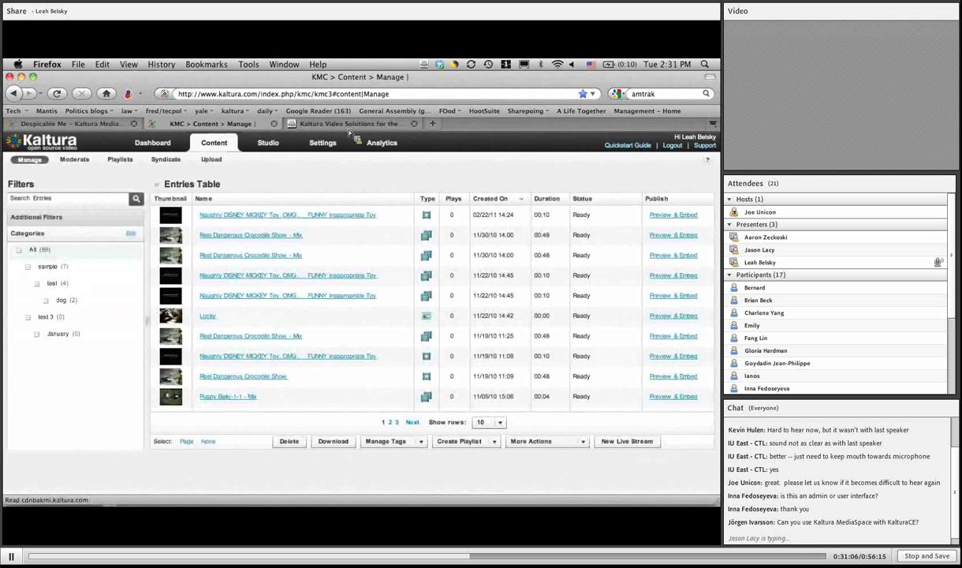
Switch to the MediaSpace movie site and scroll down to the Despicable Me trailer player.
left_click(115, 129)
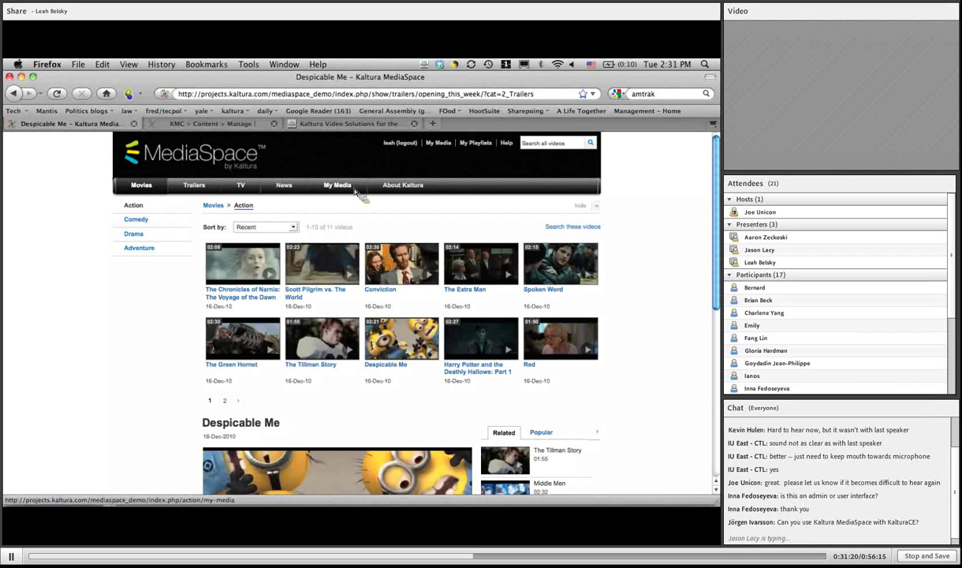
mouse_move(245, 272)
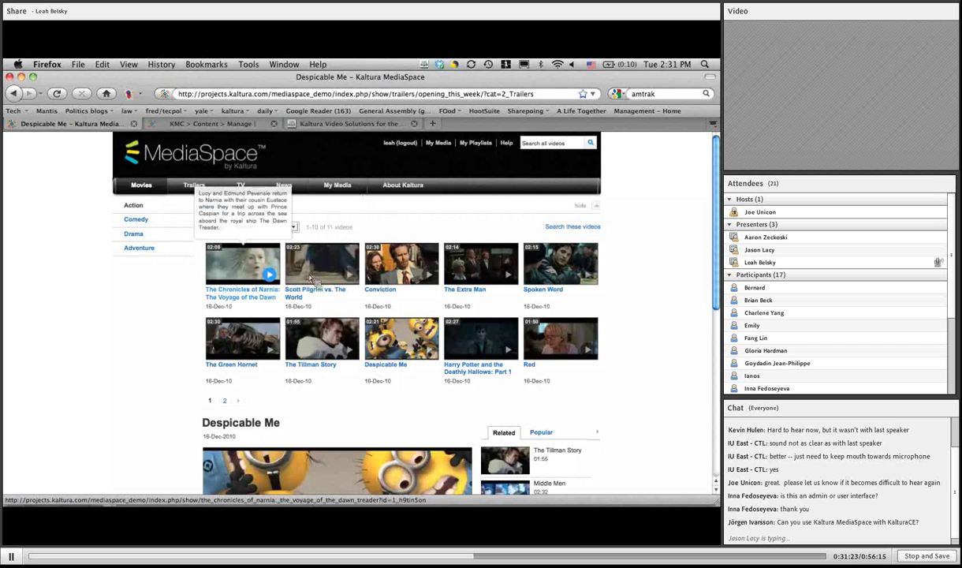
mouse_move(409, 257)
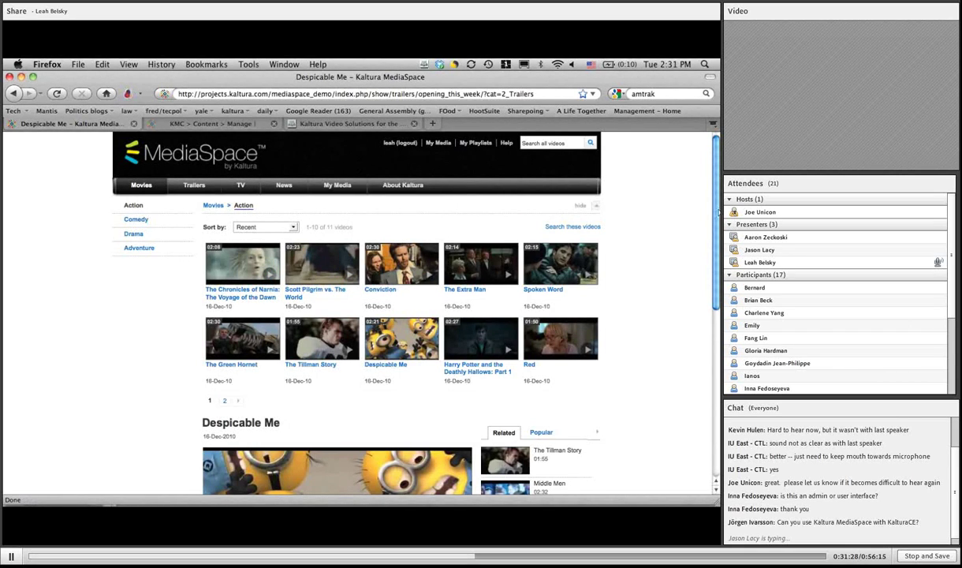
scroll(422, 215, "down", 1)
scroll(219, 381, "down", 6)
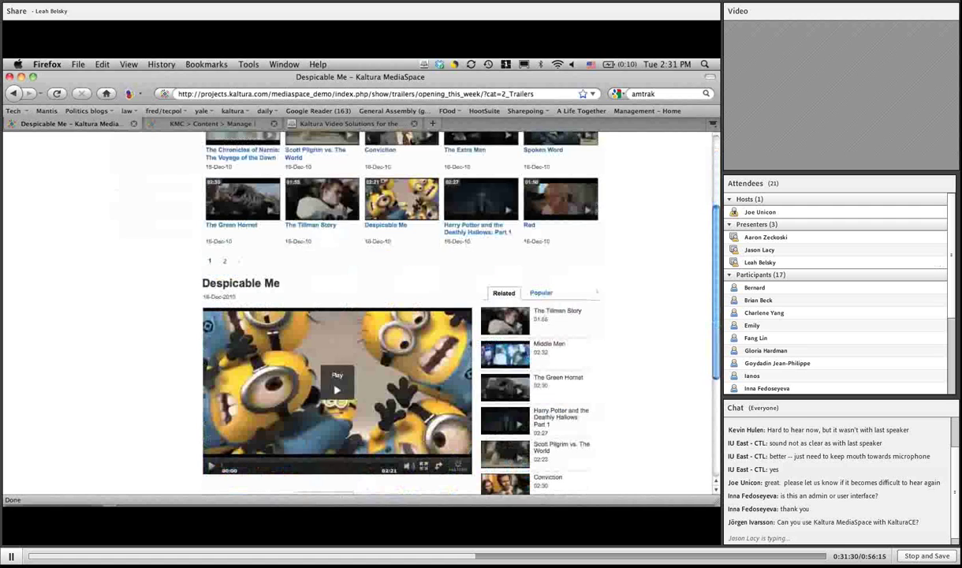
Review Despicable Me's details and embed code options, then show its Add to Playlists choices.
left_click(219, 376)
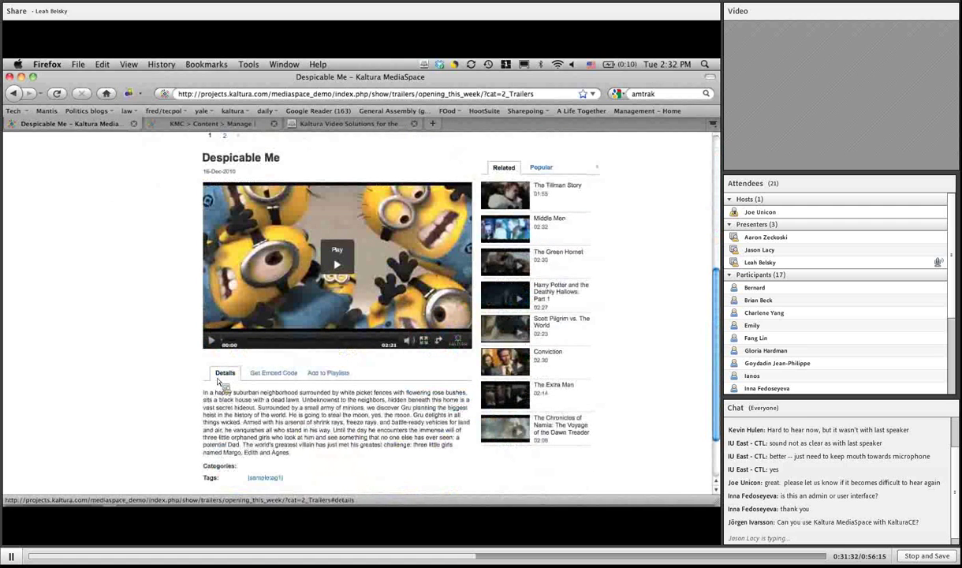
left_click(277, 378)
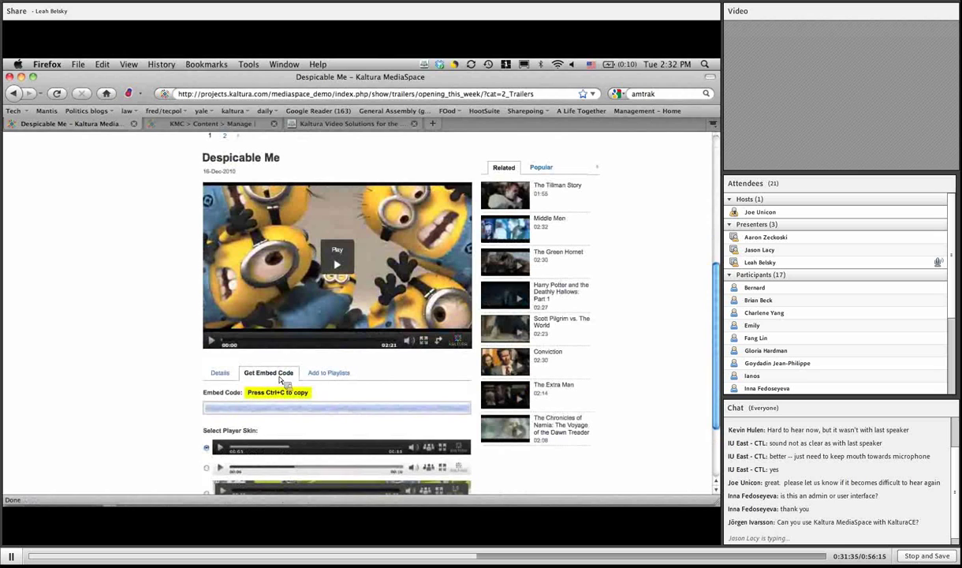
scroll(321, 263, "down", 3)
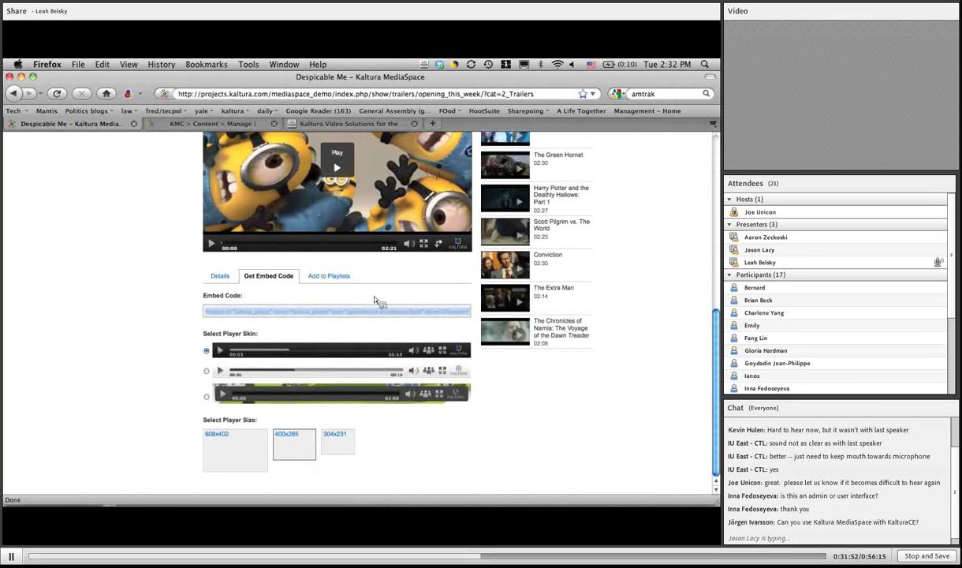
mouse_move(521, 332)
scroll(335, 347, "up", 2)
left_click(330, 335)
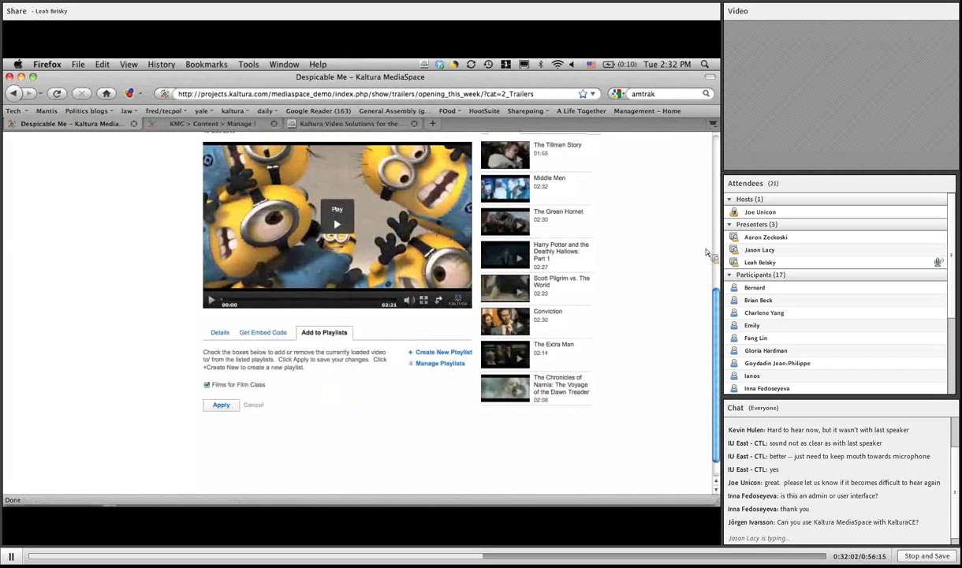
scroll(552, 268, "up", 5)
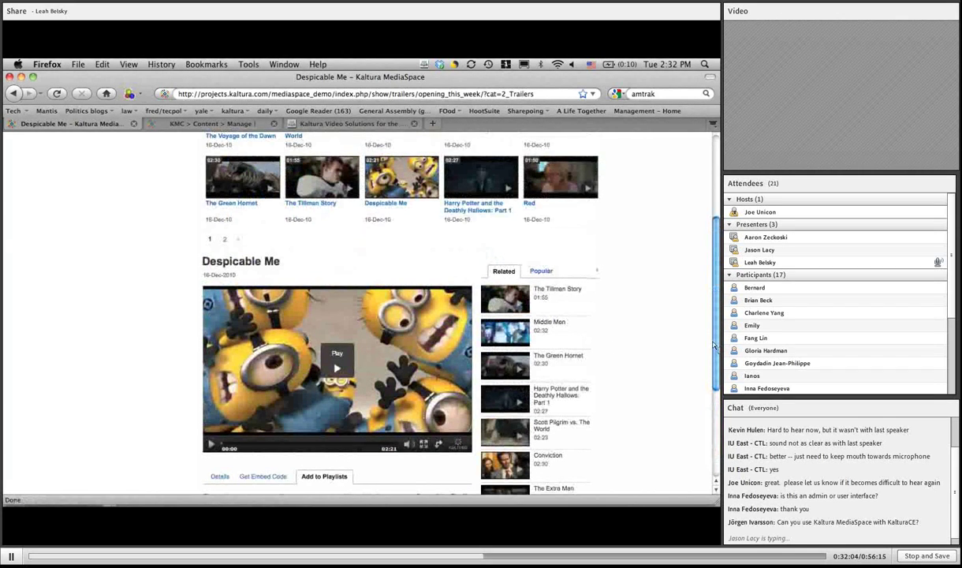
scroll(394, 315, "up", 5)
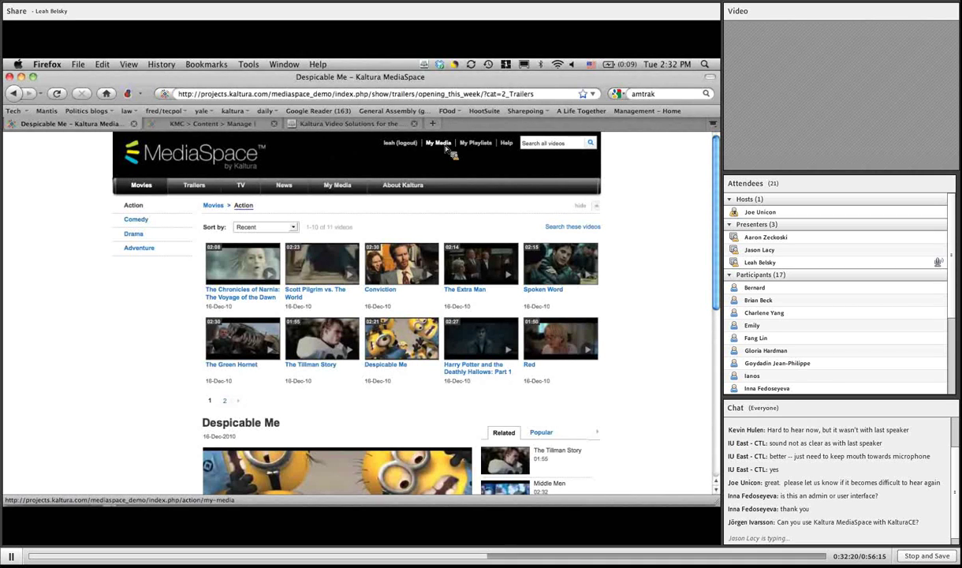
Go through My Media to My Playlists, showing Films for Film Class with Despicable Me.
left_click(446, 148)
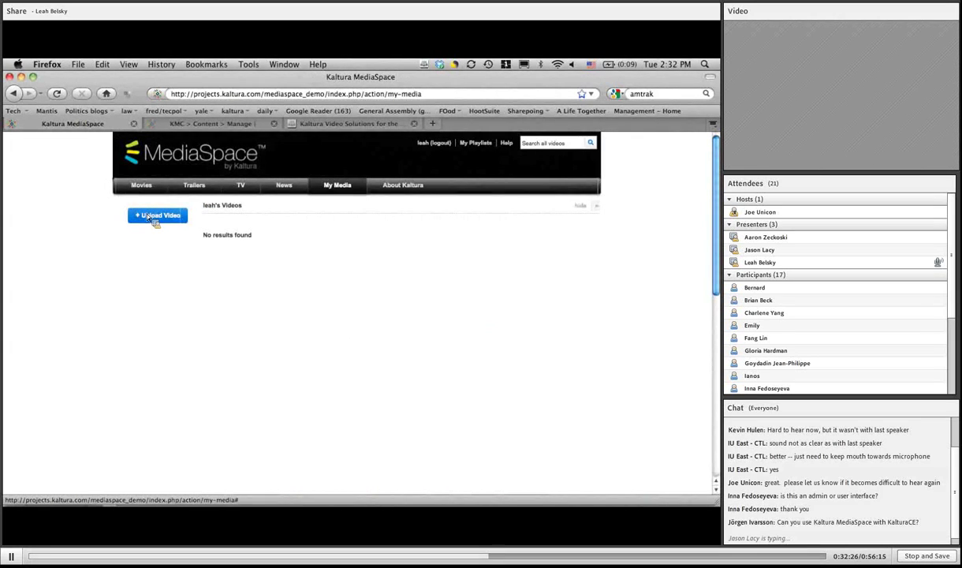
left_click(472, 148)
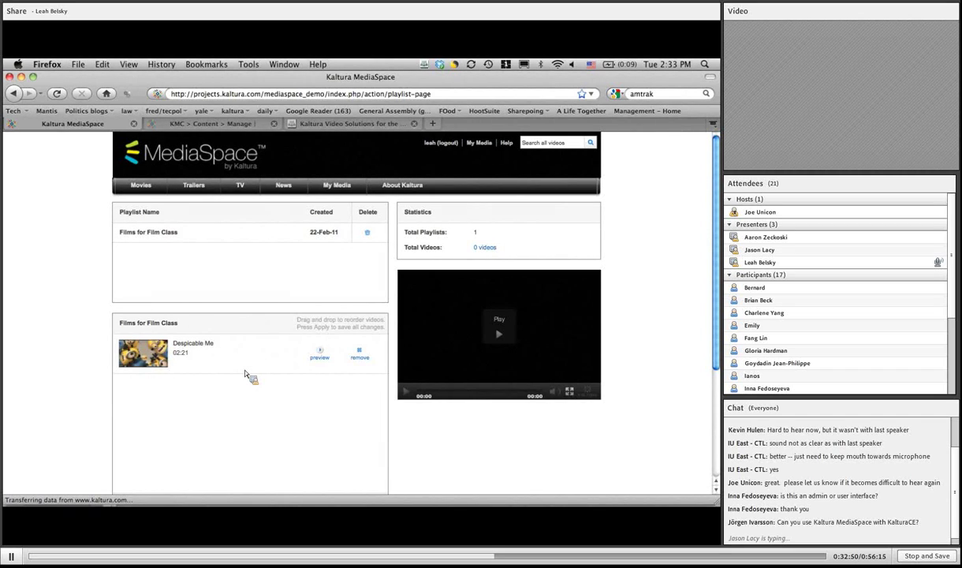
Return to the MediaSpace home page using the logo.
left_click(176, 159)
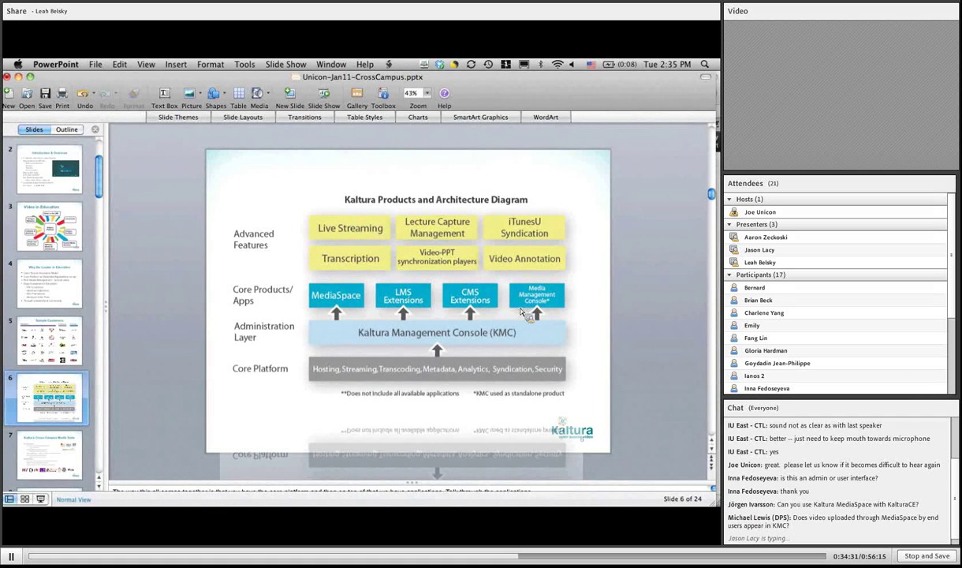
Bring the Adobe Connect meeting window forward and move it up under the menu bar.
mouse_move(429, 493)
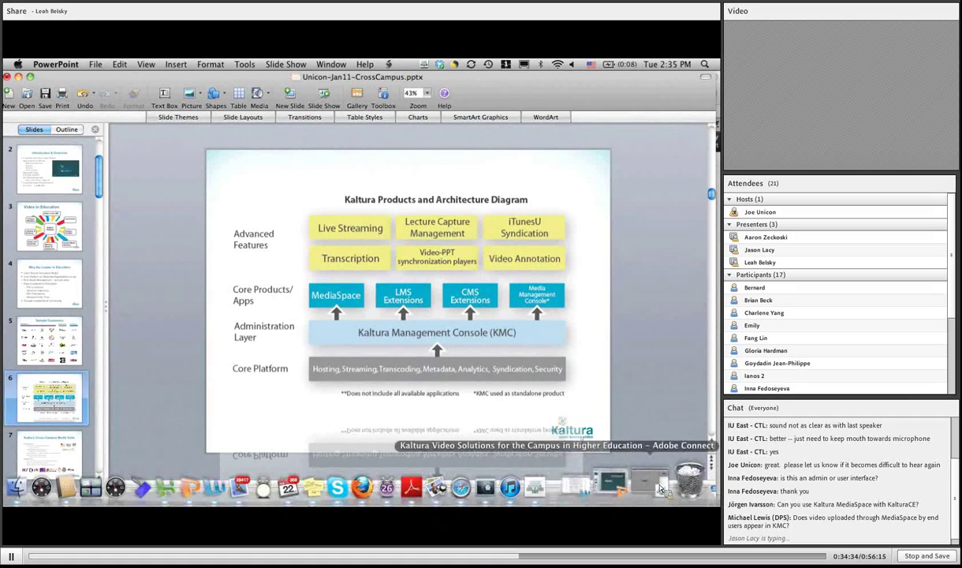
left_click(661, 487)
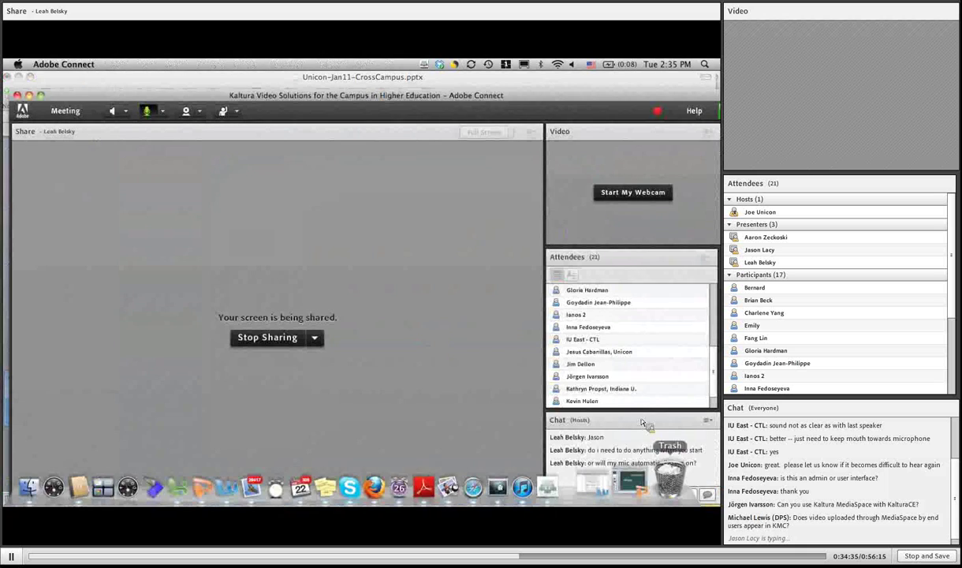
left_click_drag(543, 95, 544, 76)
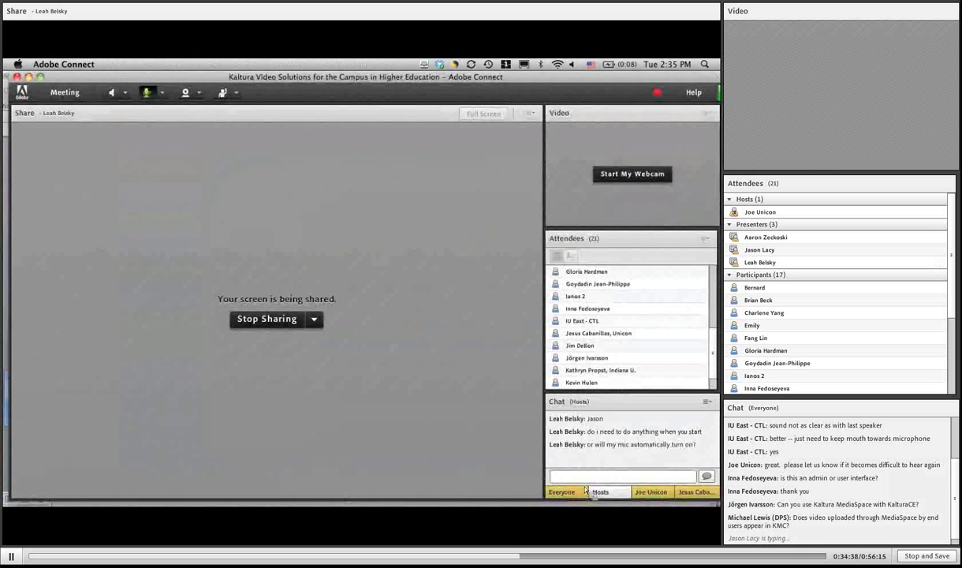
Open the Chat pod options menu to reach Start Chat With.
left_click(712, 403)
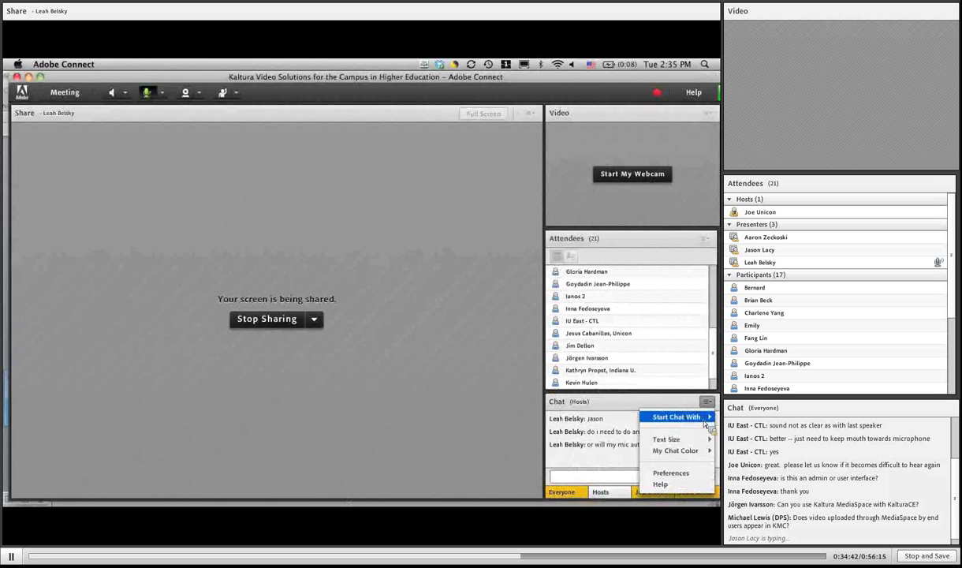
mouse_move(706, 423)
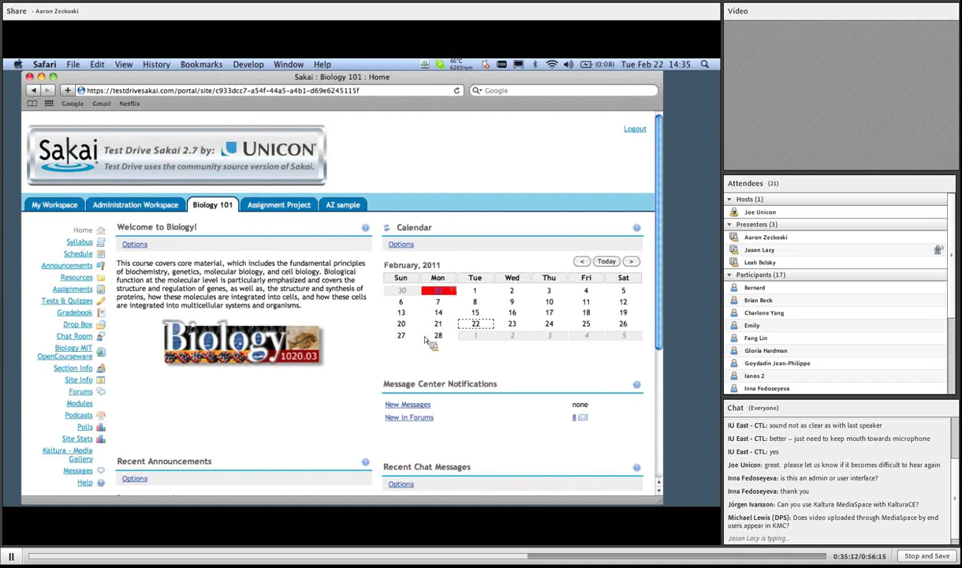
Return to the Sakai course window and stop the Adobe Connect screen share.
left_click(279, 205)
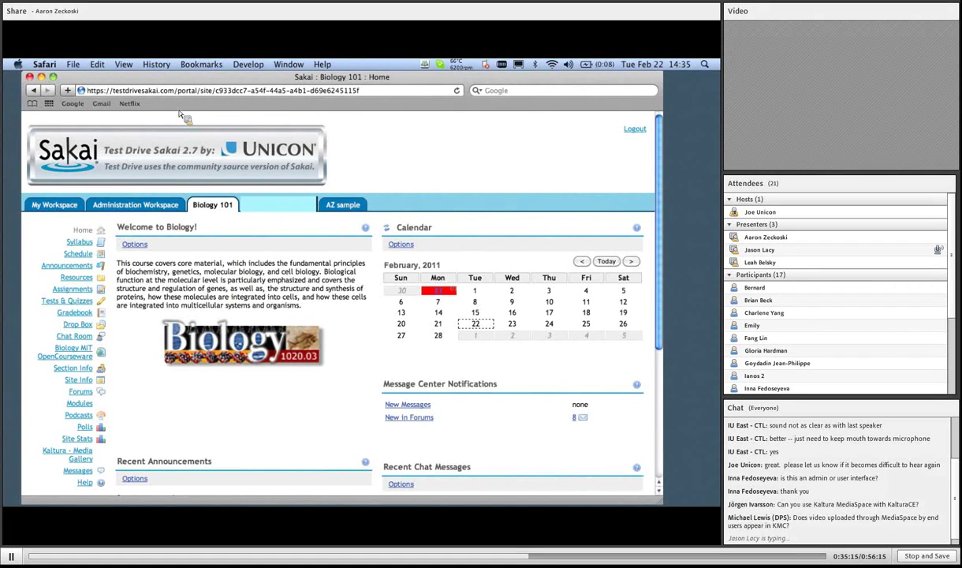
key("F9")
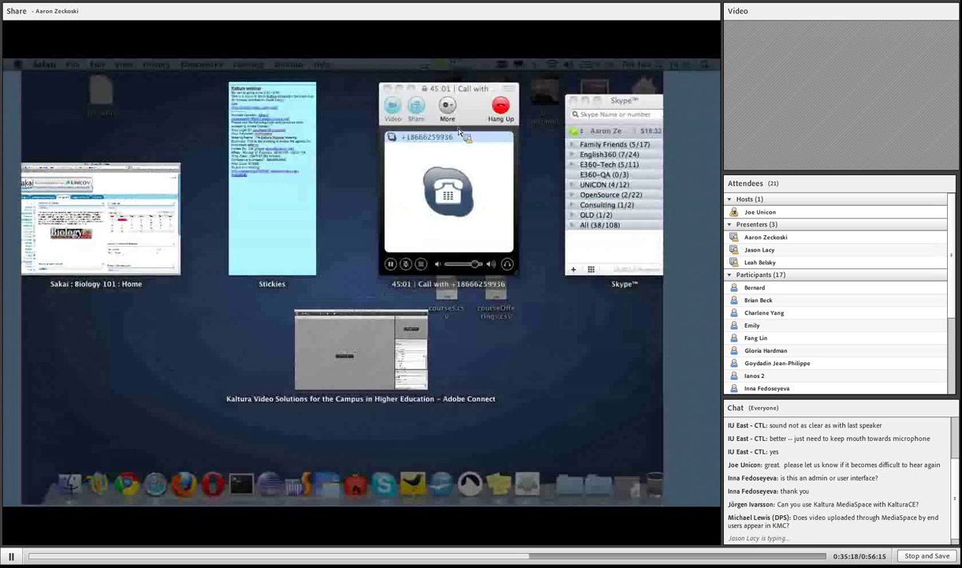
key("F9")
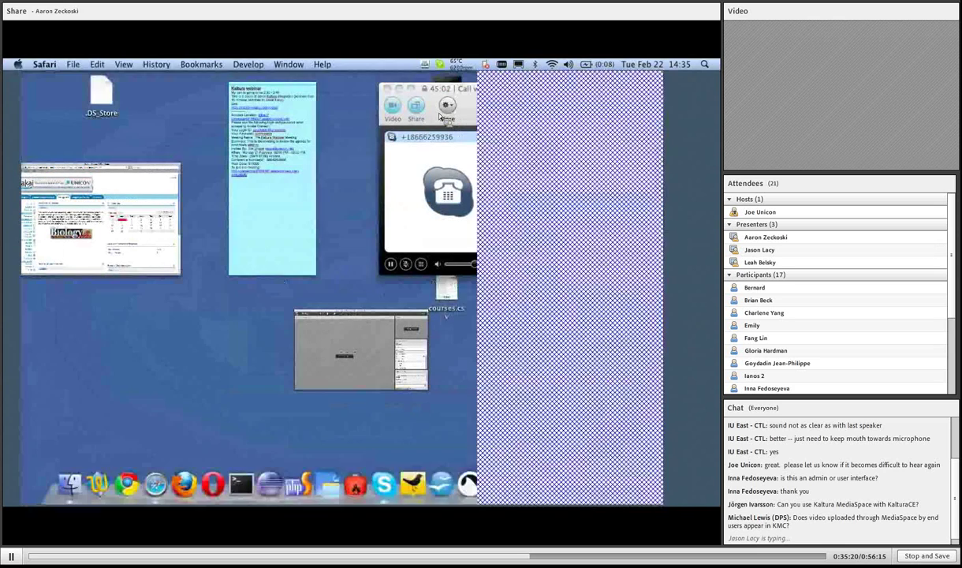
left_click(424, 64)
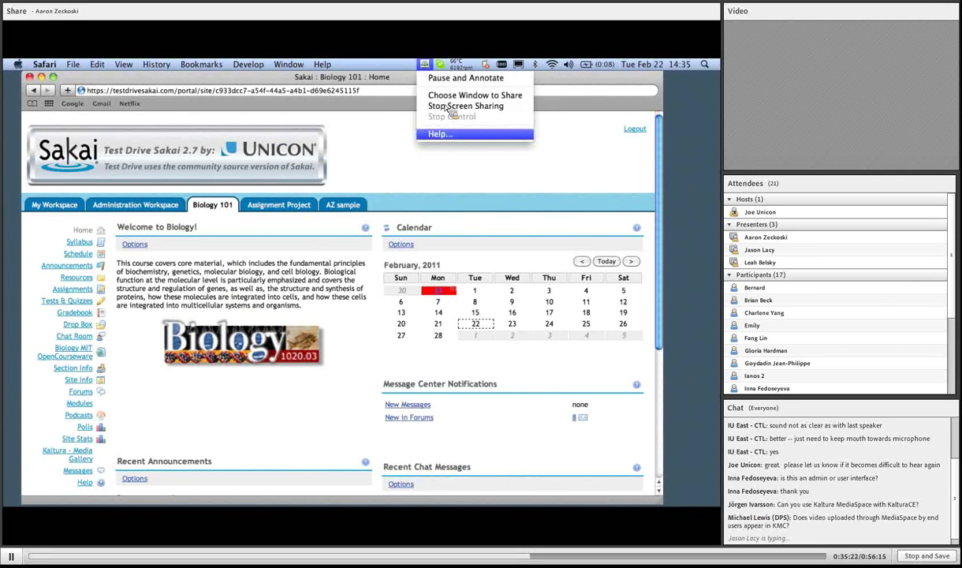
left_click(449, 106)
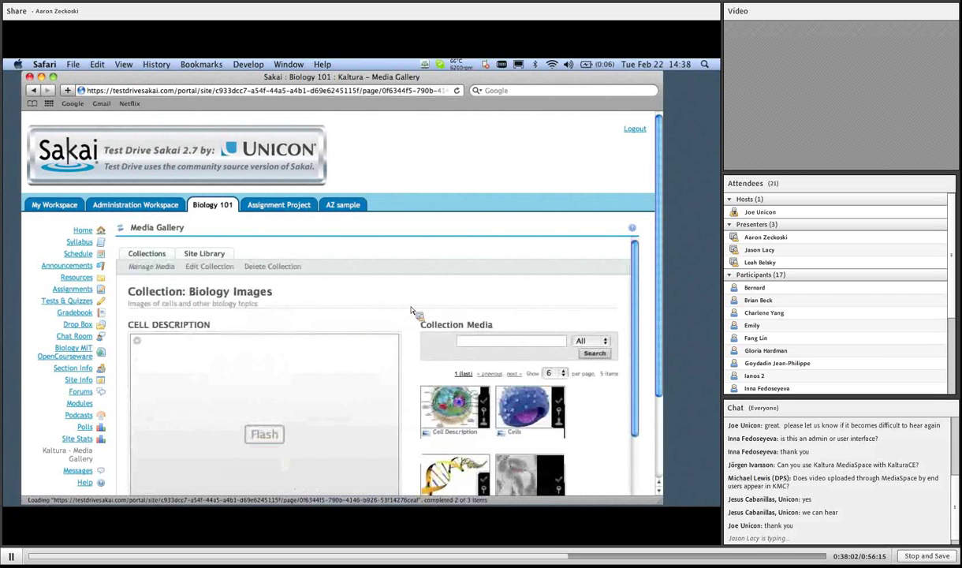
scroll(411, 309, "down", 2)
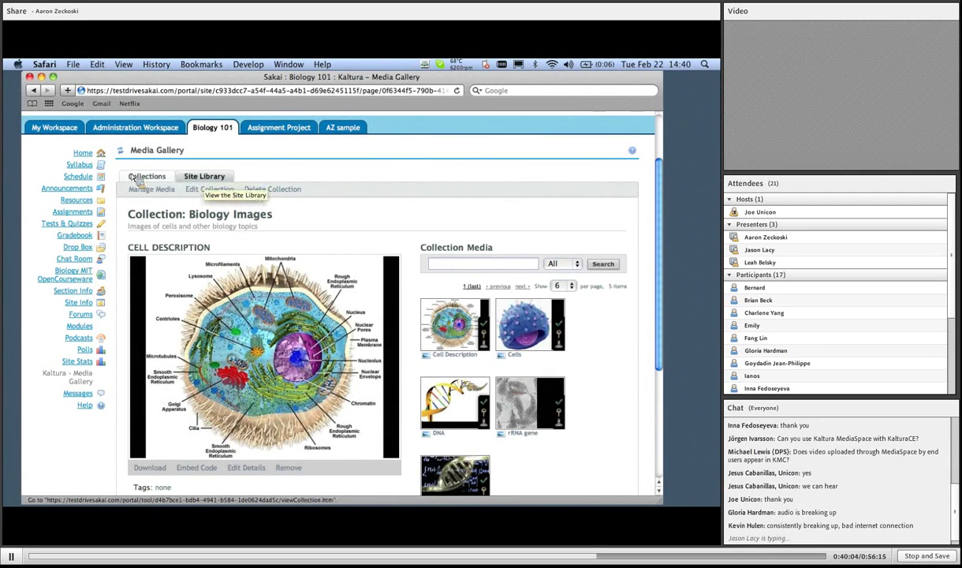
Return to the Media Collections list and open the Biology Videos collection.
left_click(195, 194)
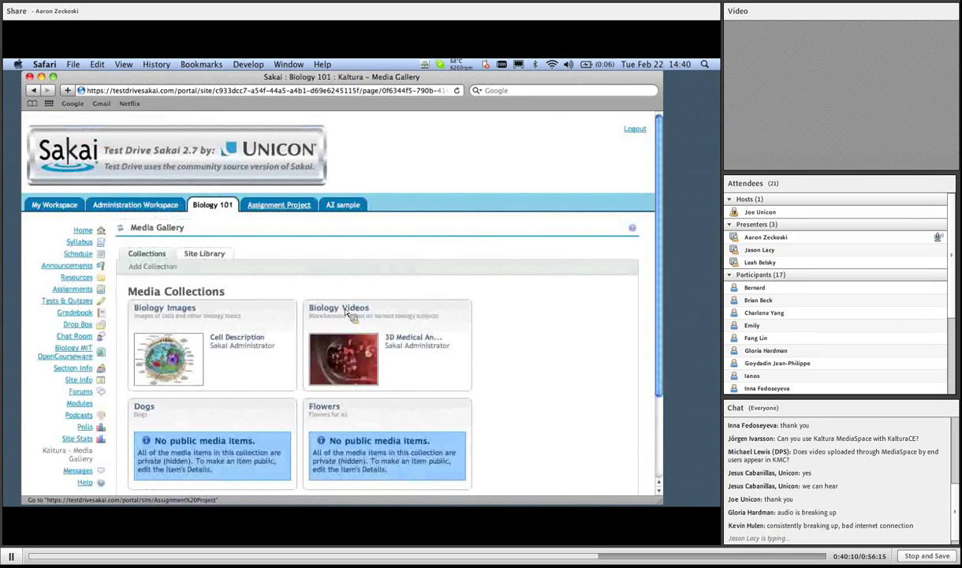
left_click(347, 313)
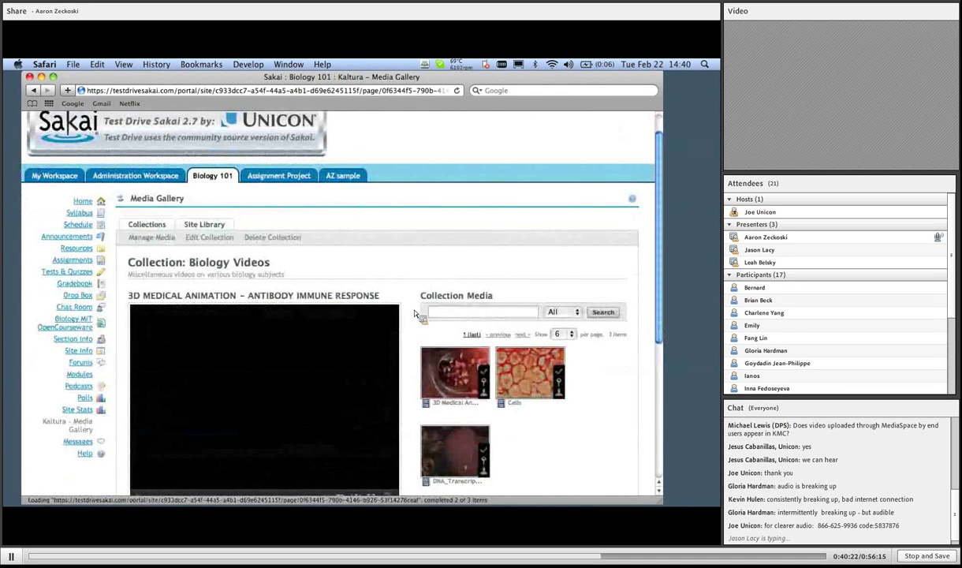
Scroll to the Biology Videos player, then show the course's Site Library.
scroll(233, 353, "down", 2)
mouse_move(240, 358)
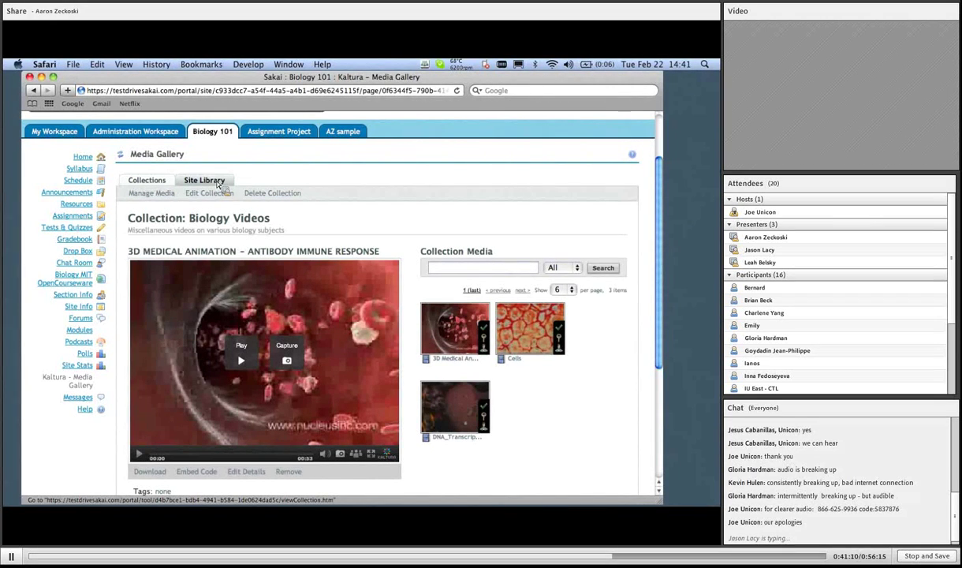
left_click(220, 181)
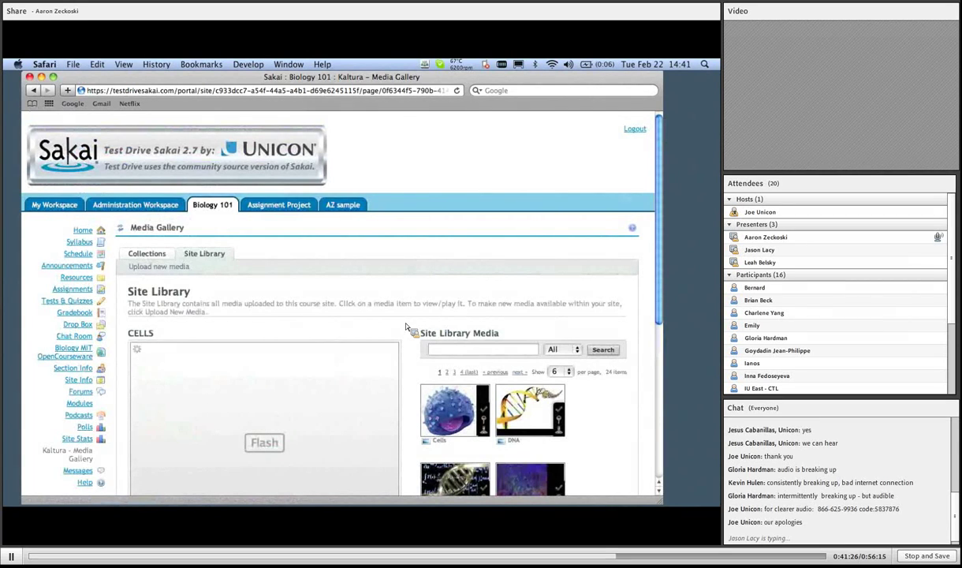
scroll(406, 326, "down", 5)
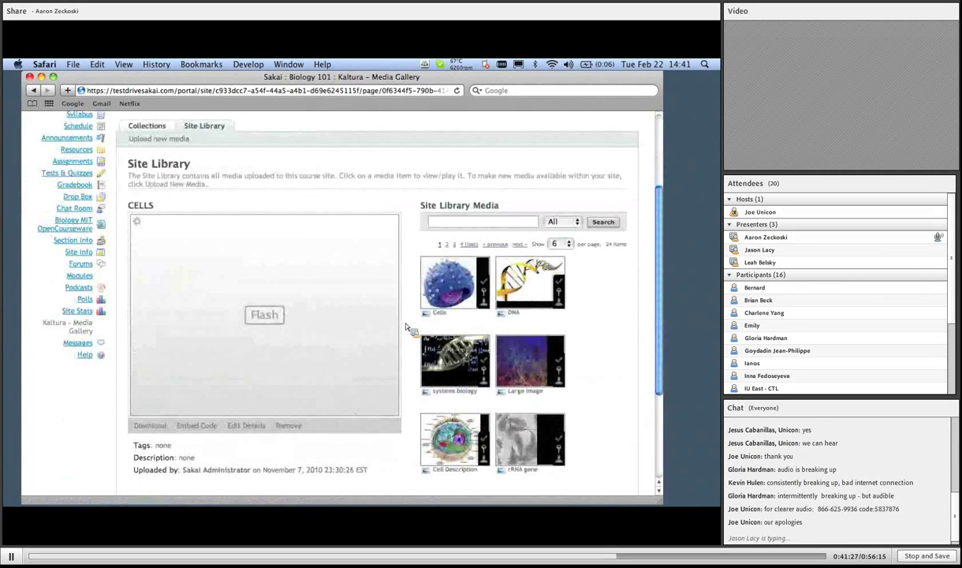
scroll(406, 326, "down", 1)
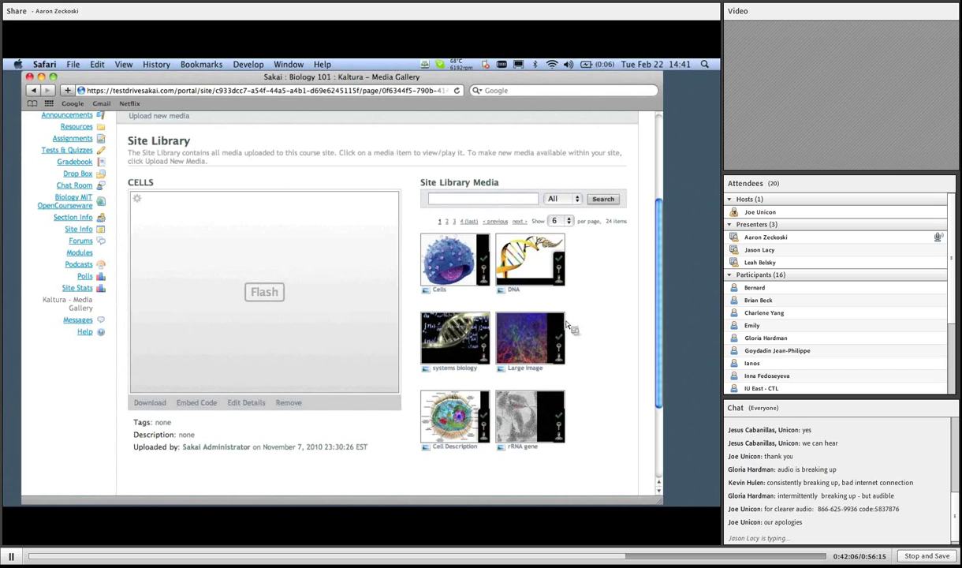
Filter the Site Library to Video items, then to Audio items.
left_click(562, 199)
left_click(544, 231)
left_click(603, 199)
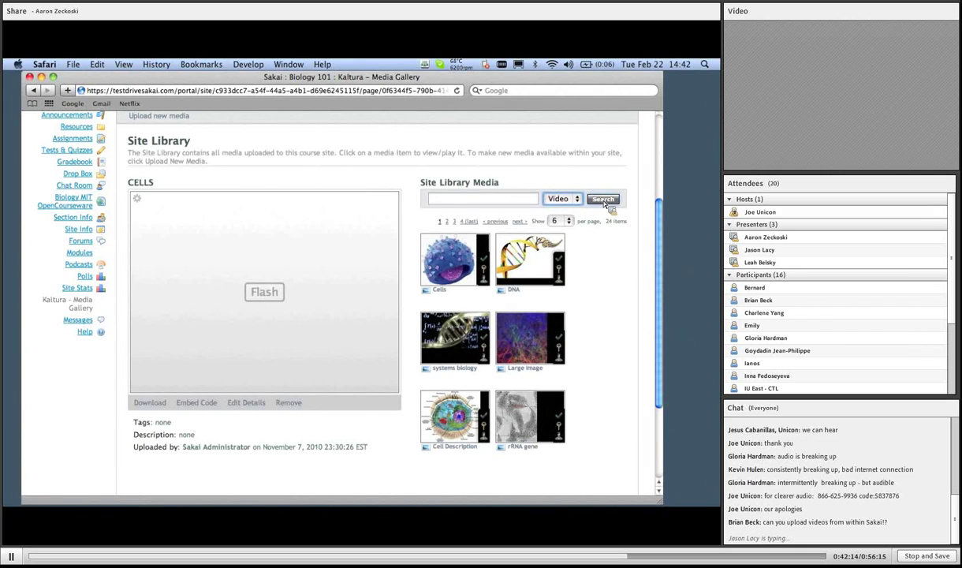
left_click(574, 199)
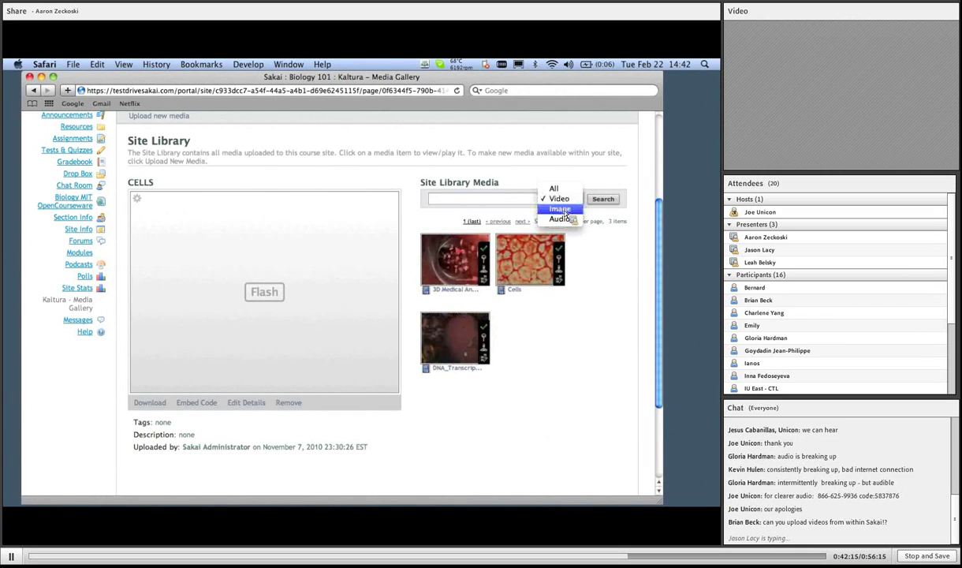
left_click(575, 220)
left_click(603, 199)
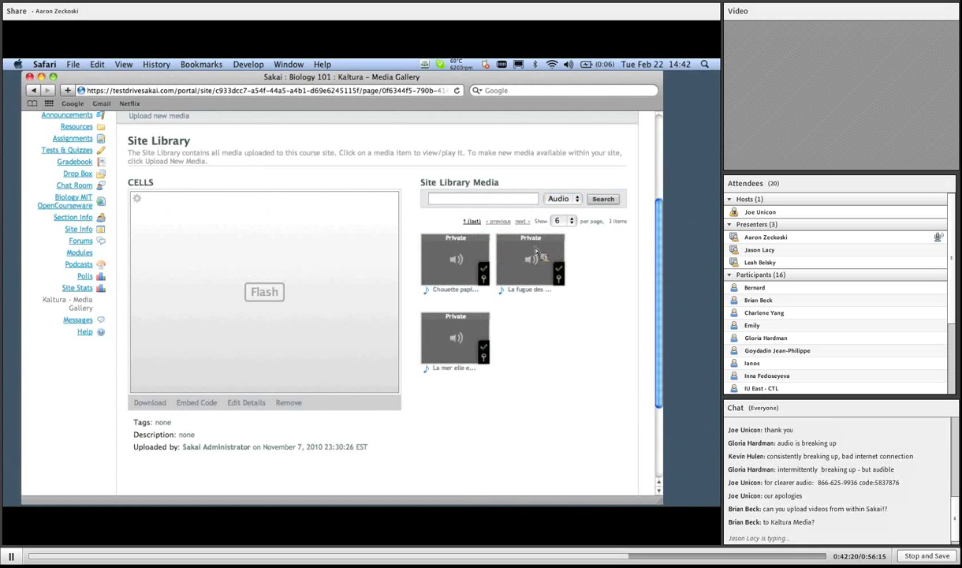
Search the library across all media types for 'cill'.
left_click(471, 201)
type("ci")
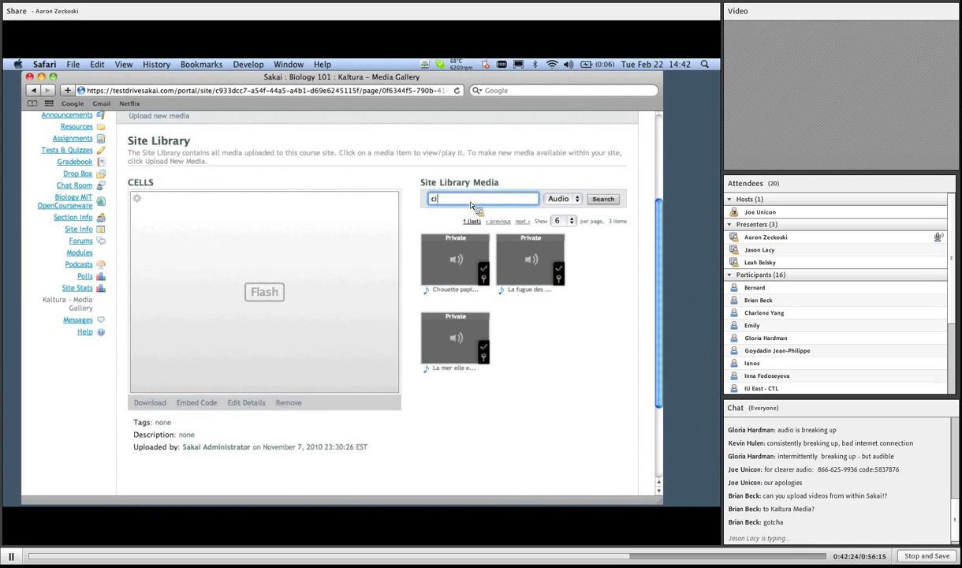
type("ll")
left_click(562, 198)
left_click(554, 168)
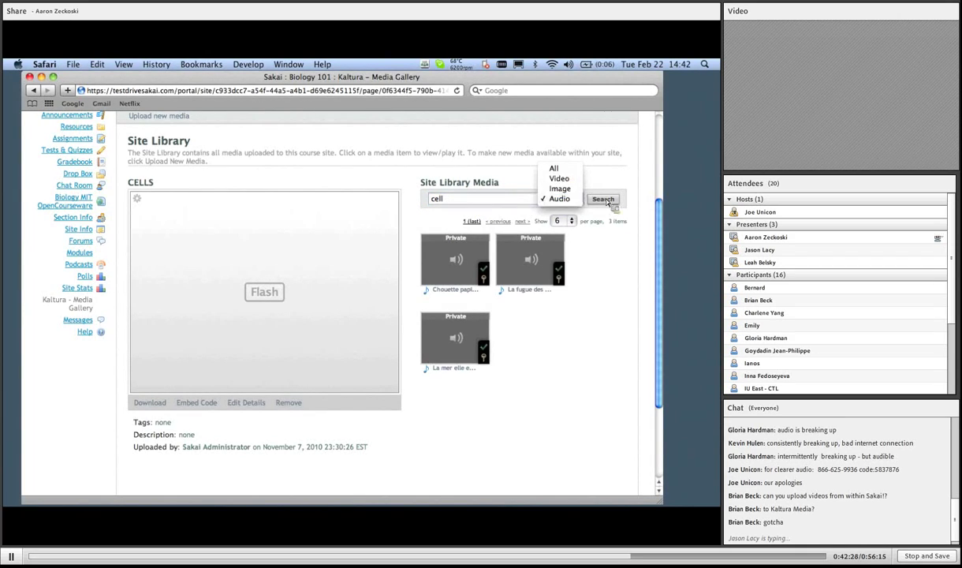
left_click(603, 199)
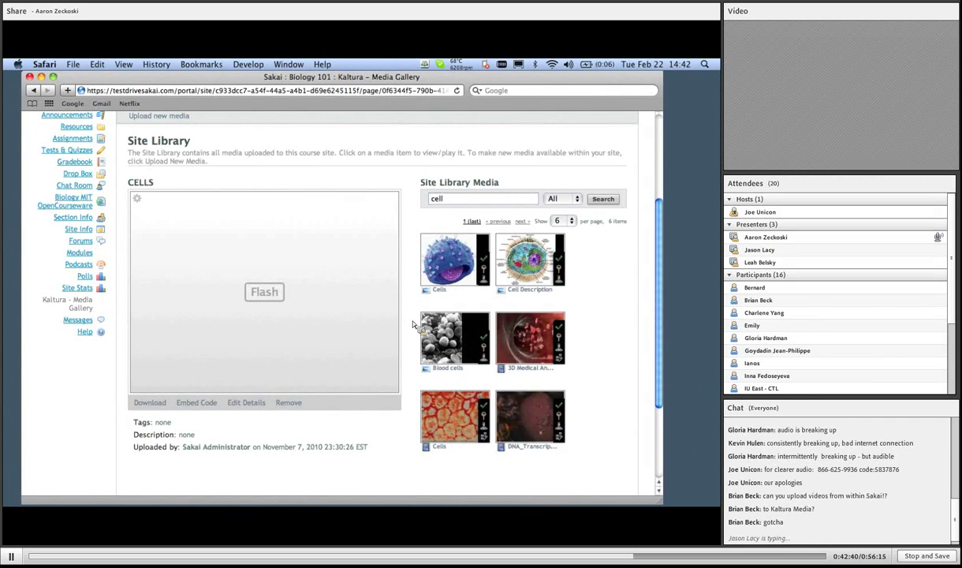
Switch to the AZ sample course site's empty Media Gallery.
scroll(413, 323, "up", 2)
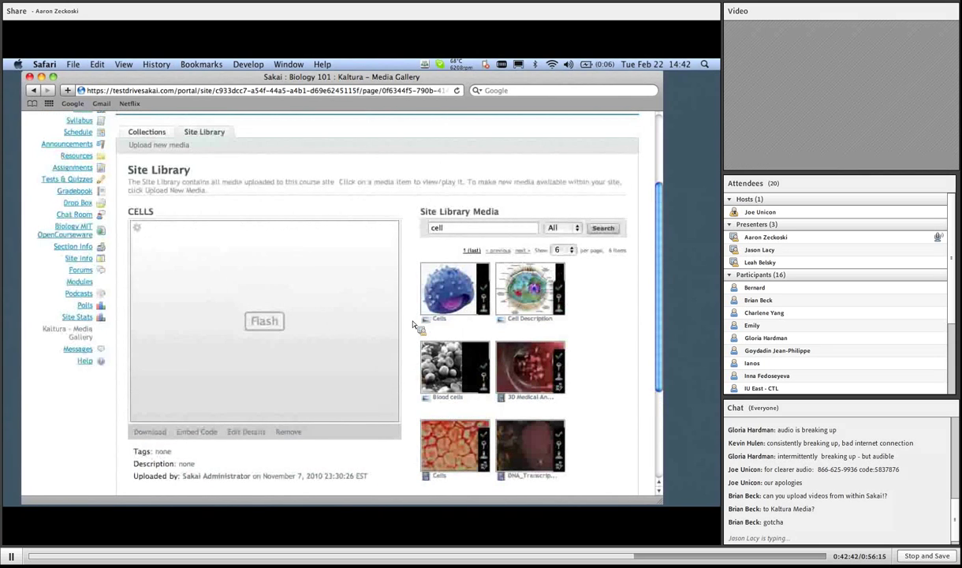
scroll(413, 325, "up", 5)
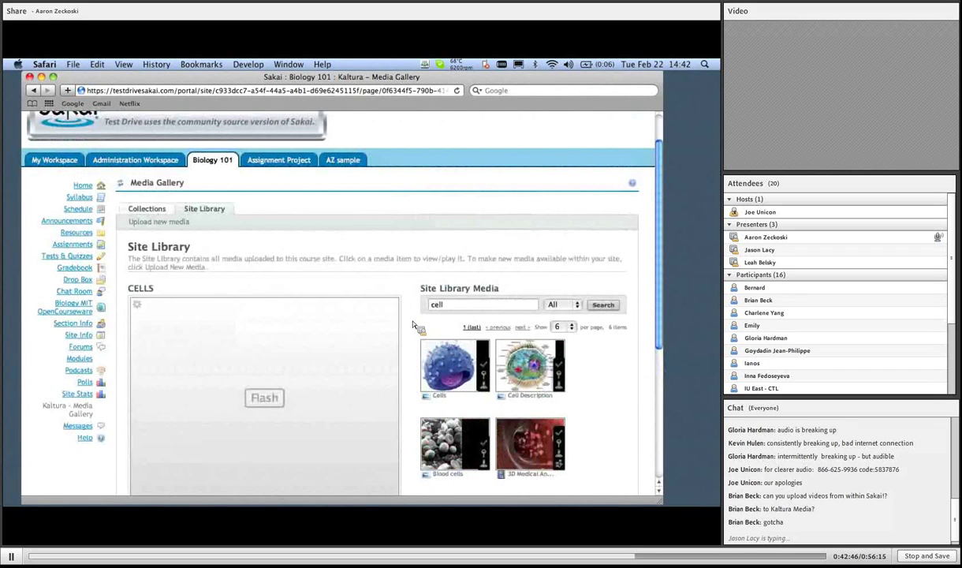
left_click(343, 161)
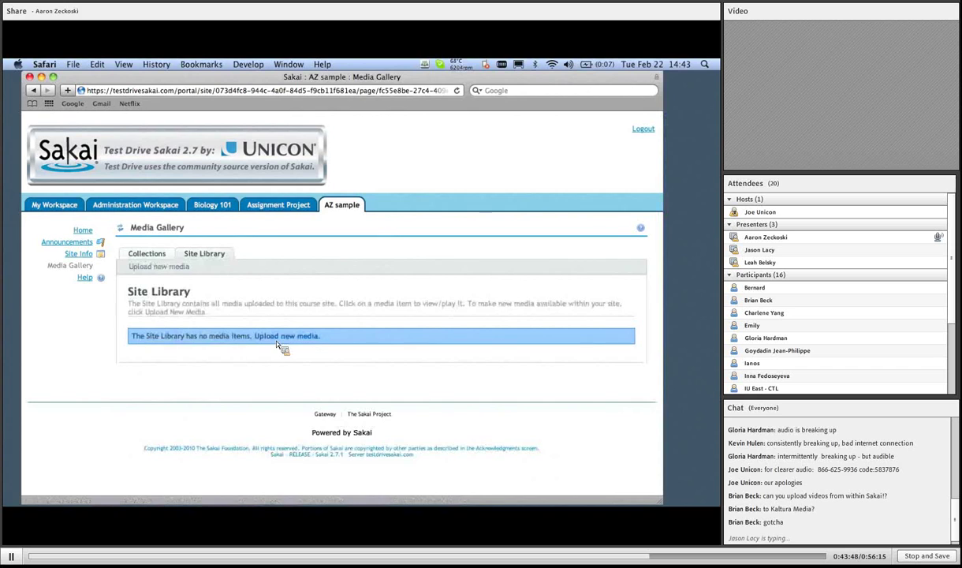
Start a new media upload with the Flash uploader, check My Content, then choose the Photo tab.
left_click(277, 342)
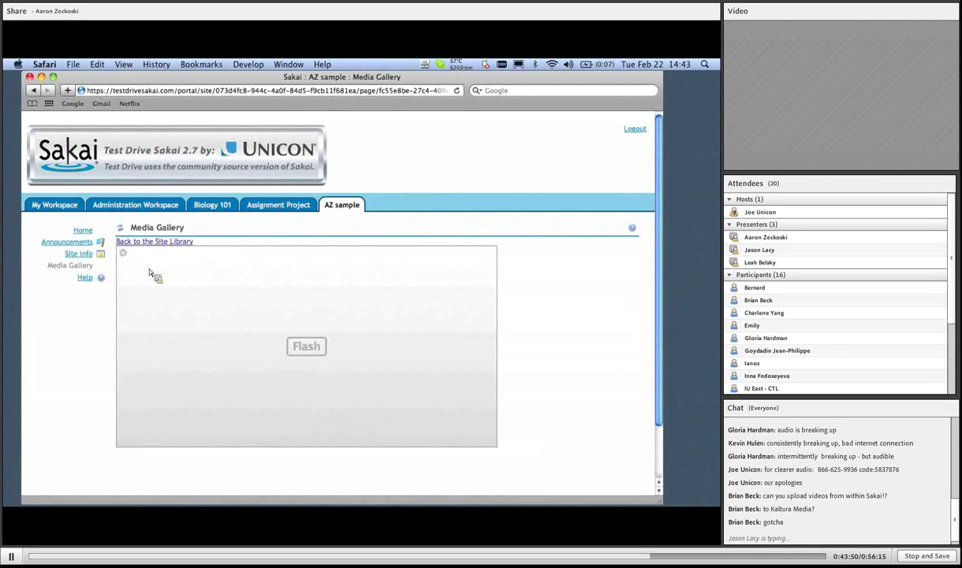
left_click(349, 339)
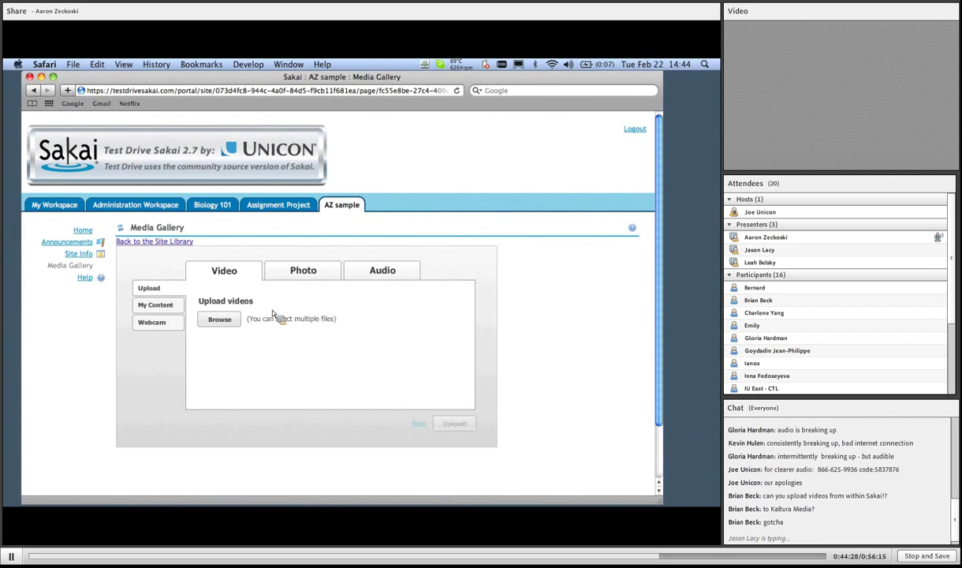
left_click(156, 326)
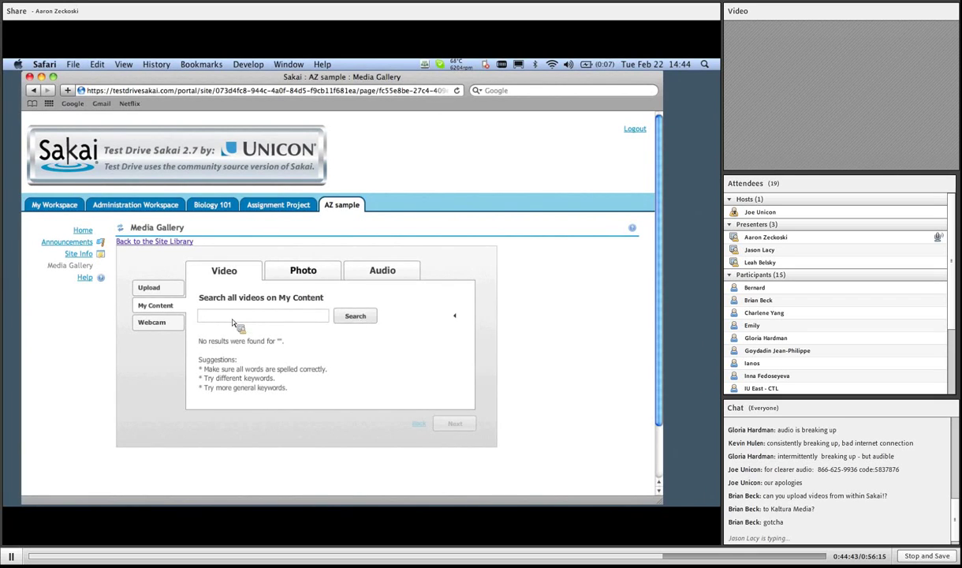
left_click(323, 276)
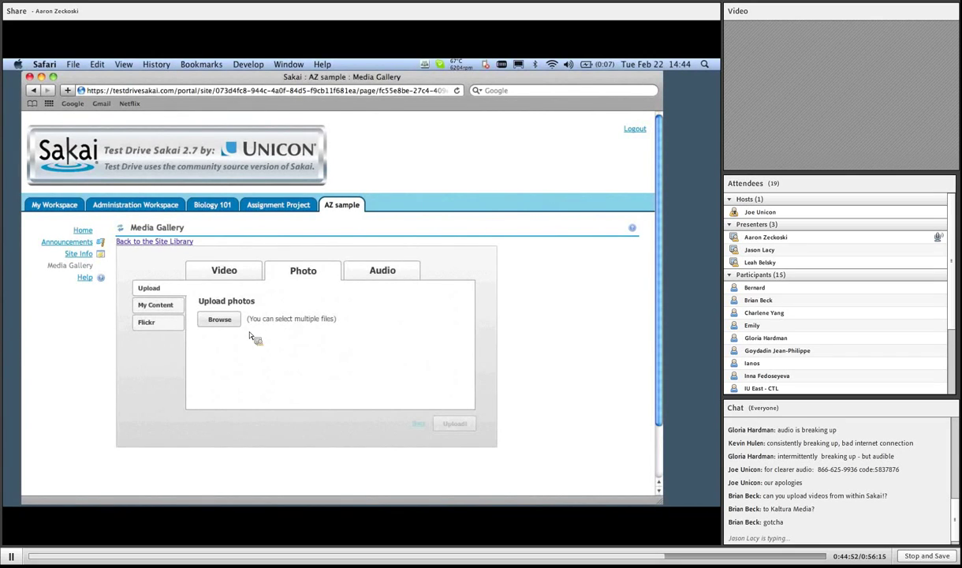
Upload drpepper-az.jpg as a photo into the AZ sample Site Library.
left_click(222, 320)
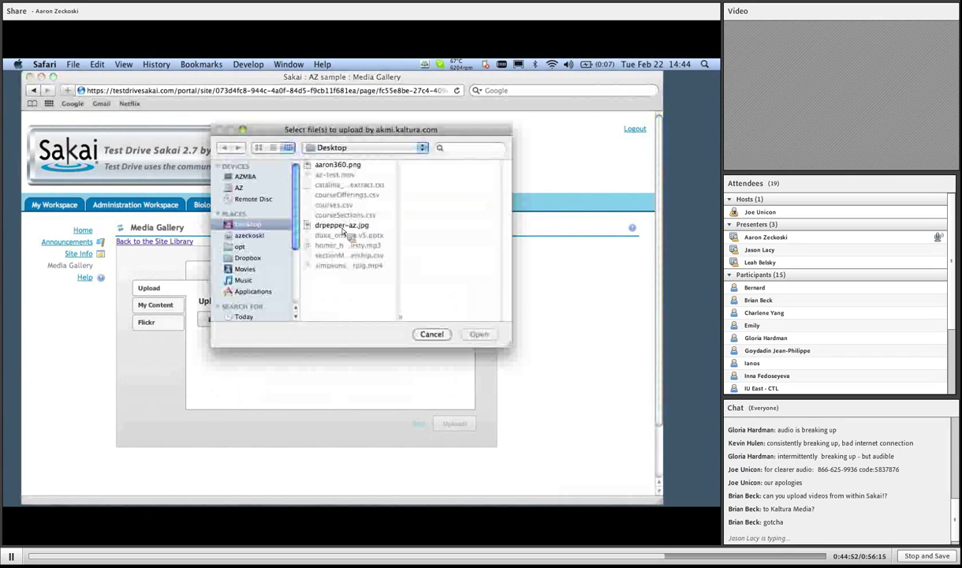
left_click(480, 335)
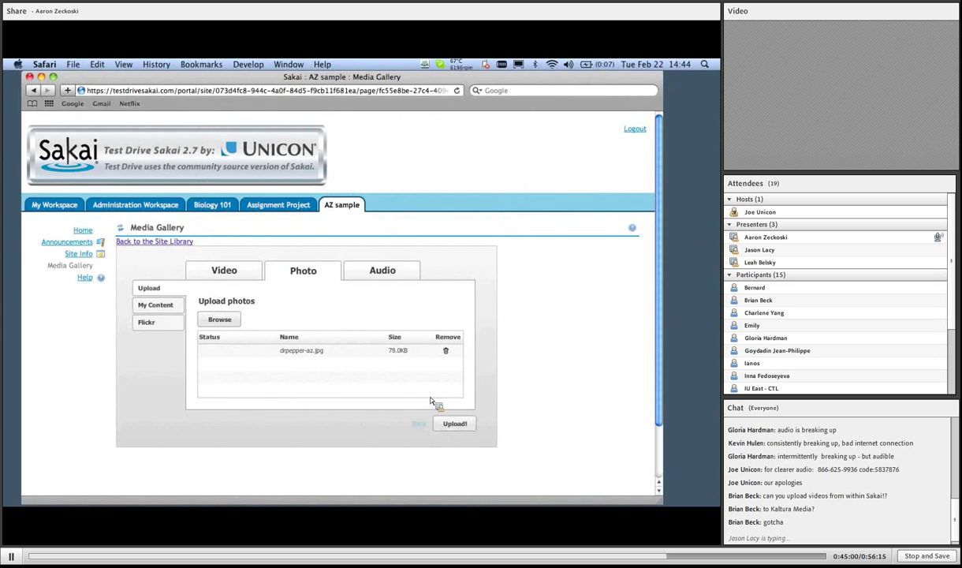
left_click(459, 426)
left_click(458, 426)
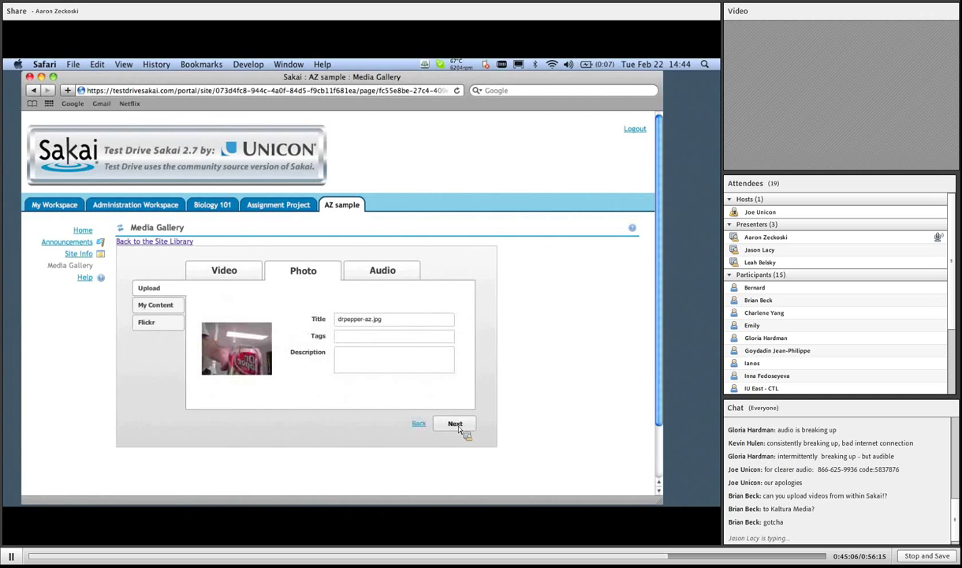
left_click(456, 425)
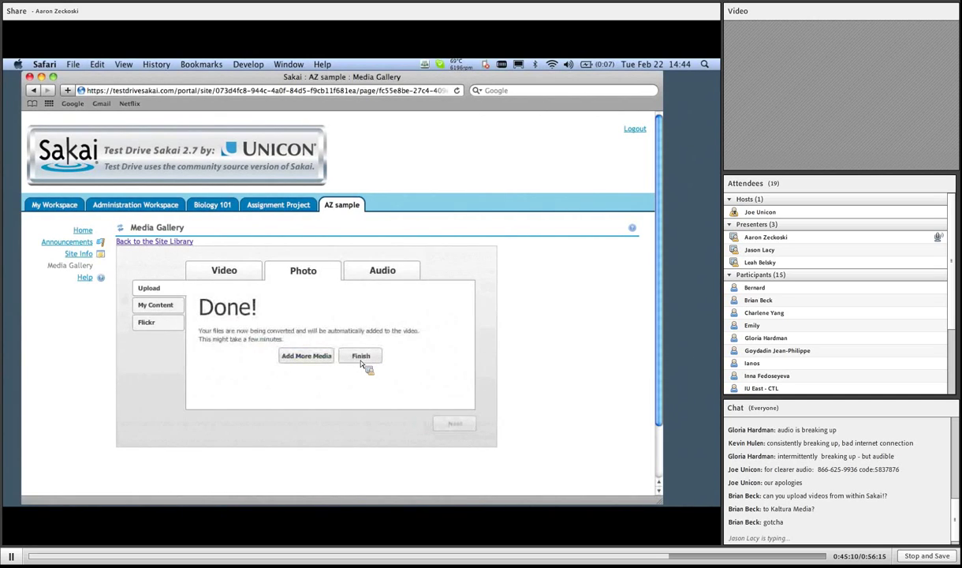
left_click(360, 356)
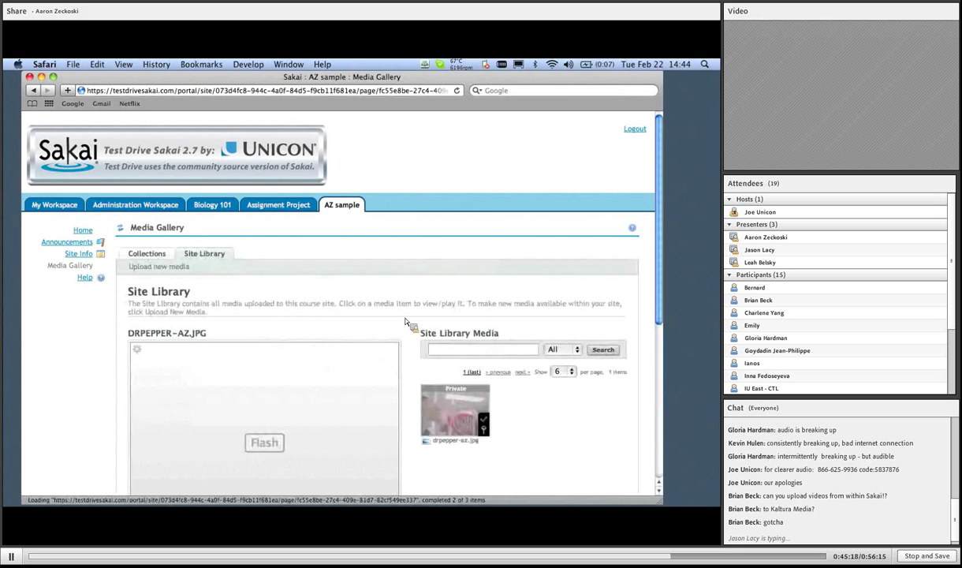
scroll(405, 321, "down", 3)
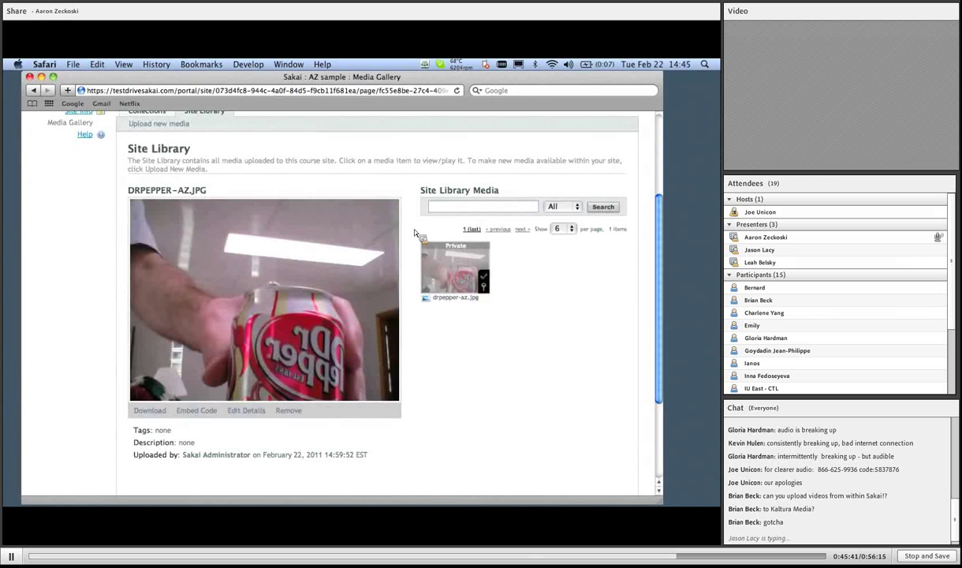
scroll(456, 301, "up", 1)
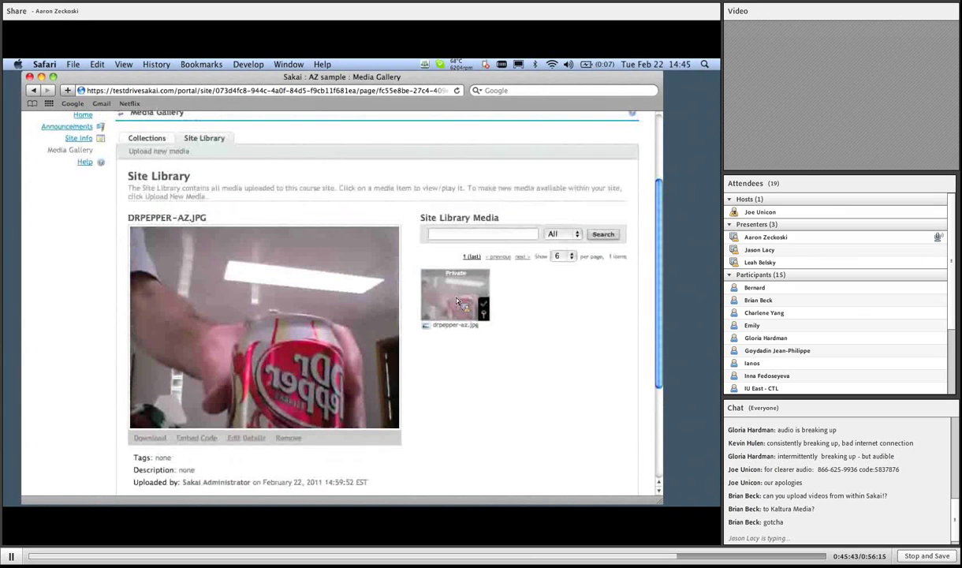
mouse_move(456, 301)
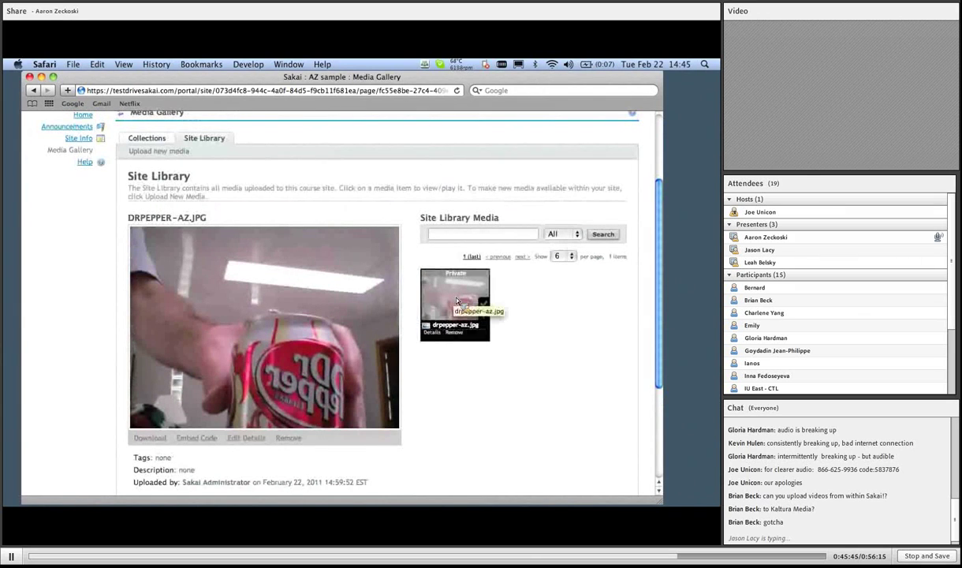
Open the drpepper photo's Details and save its Edit Media settings.
left_click(434, 339)
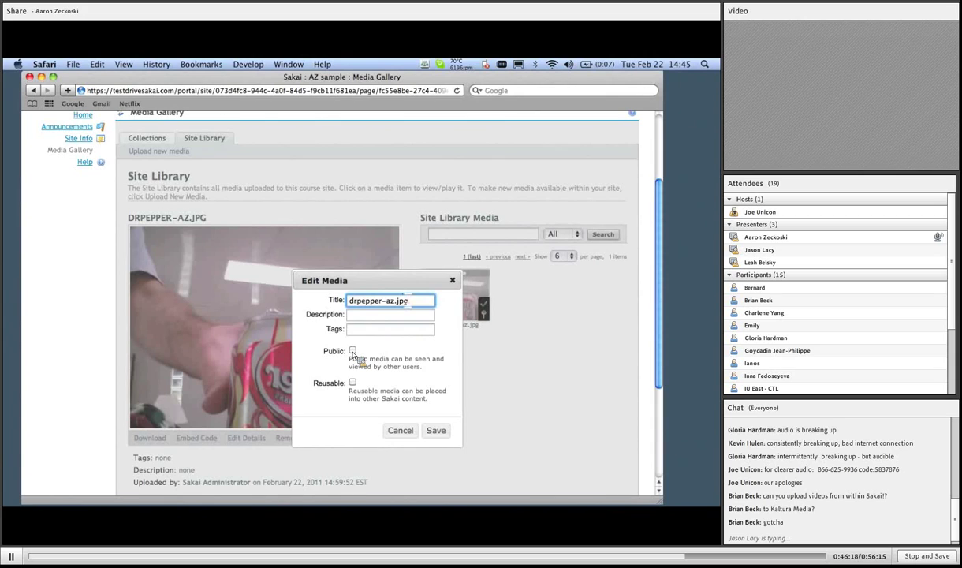
left_click(438, 432)
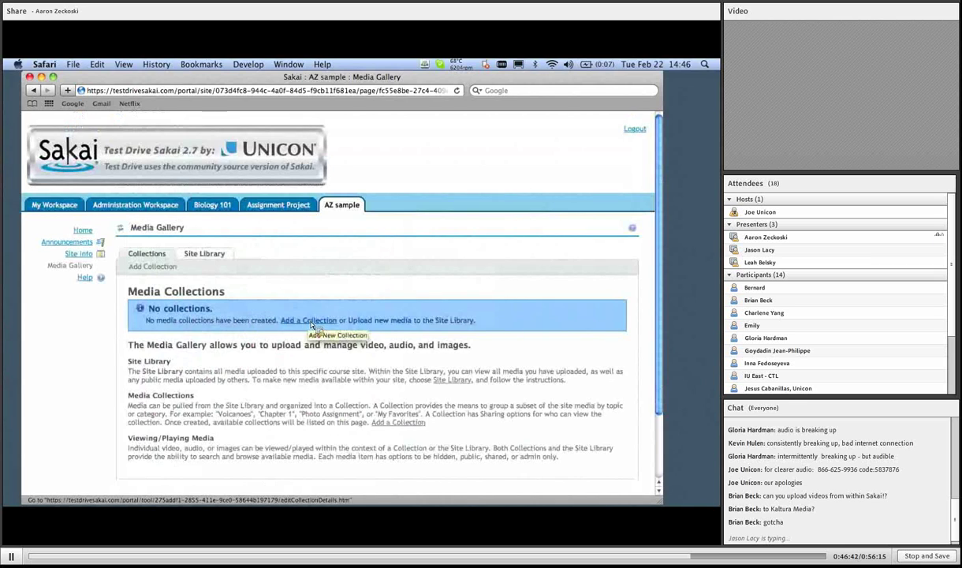
Create a new collection named 'Soda' with Instructor as the management type.
left_click(291, 320)
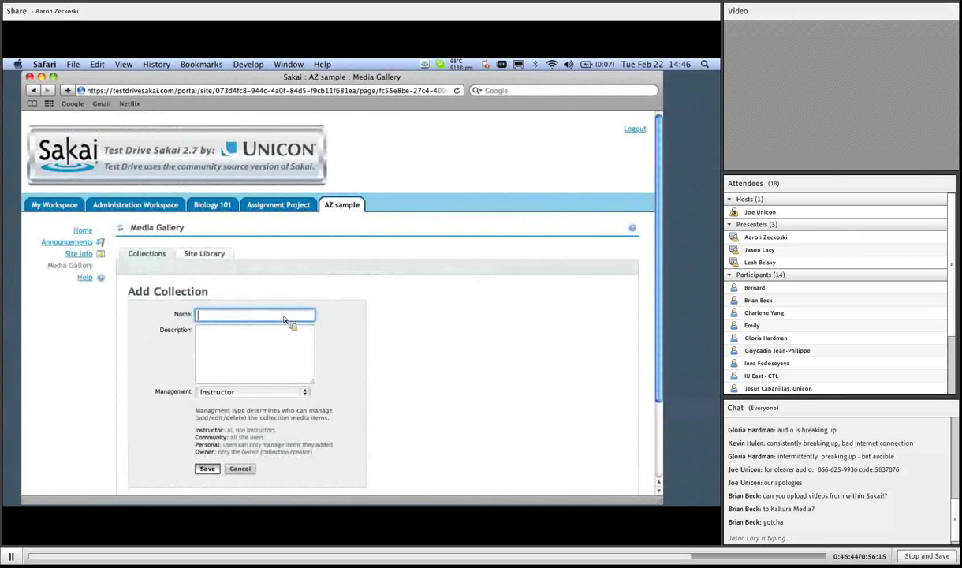
type("Soda")
left_click(266, 392)
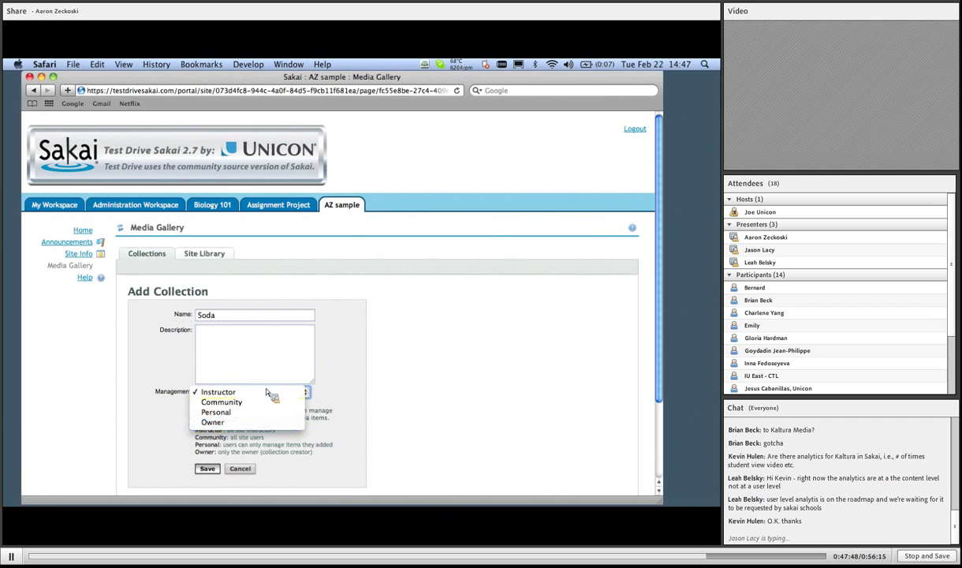
left_click(329, 394)
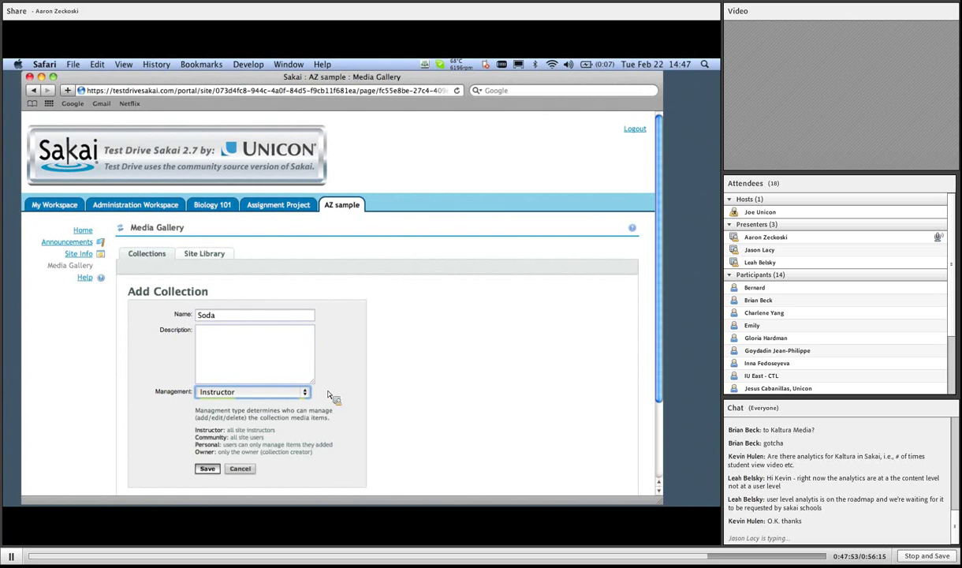
left_click(208, 470)
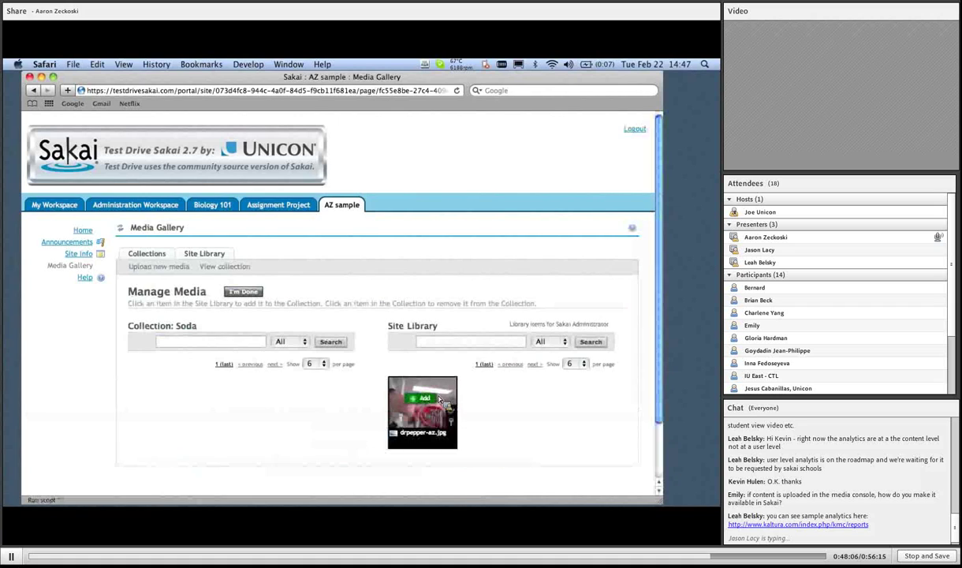
Add drpepper-az.jpg to the Soda collection and return to the Media Collections list.
left_click(438, 399)
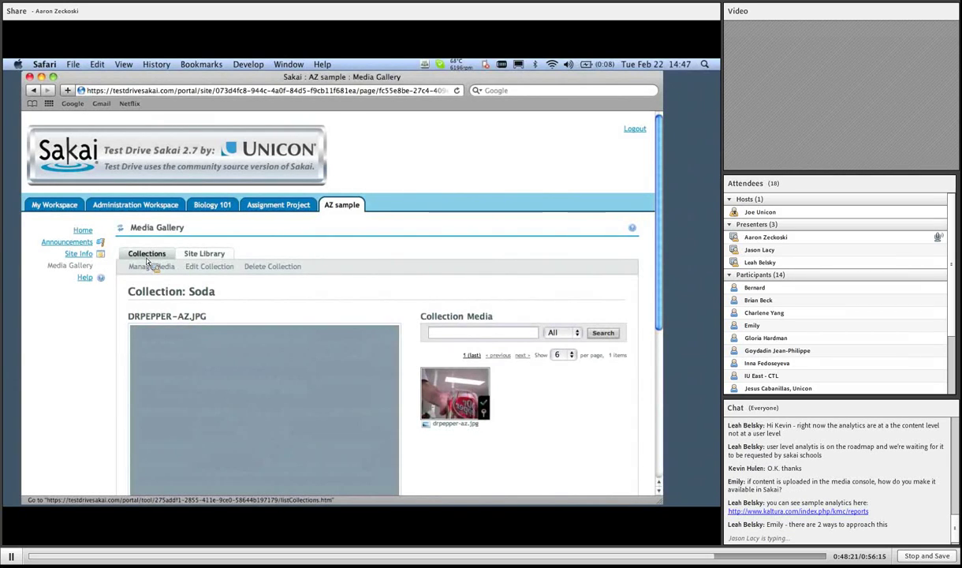
left_click(147, 260)
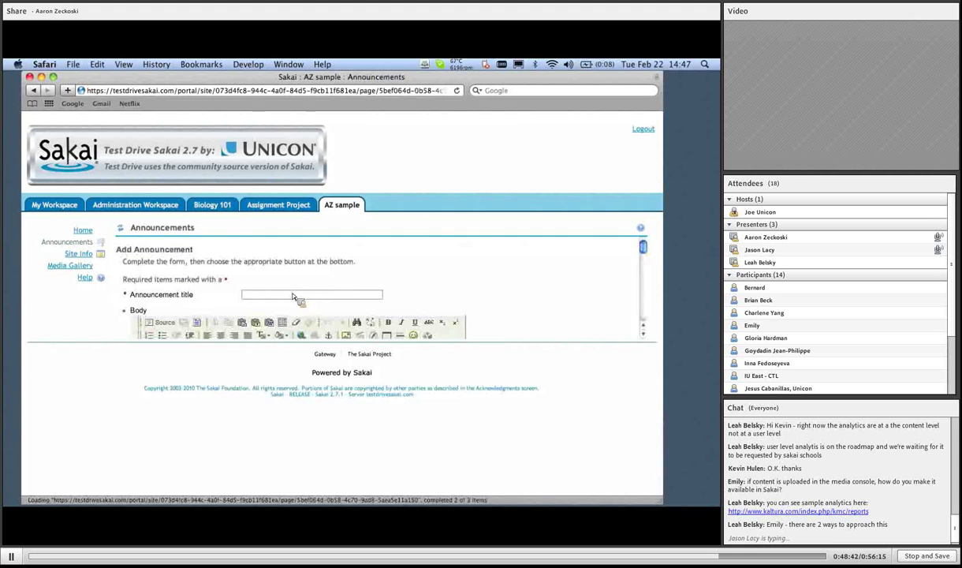
Post an announcement titled 'Soda' with the drpepper photo embedded in its body.
type("Soda")
key("Tab")
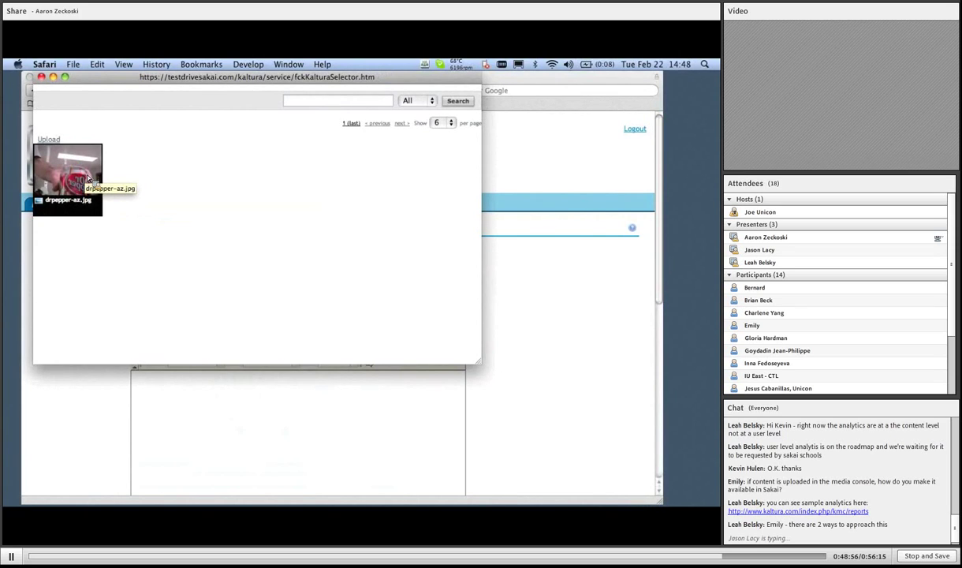
left_click_drag(82, 173, 508, 313)
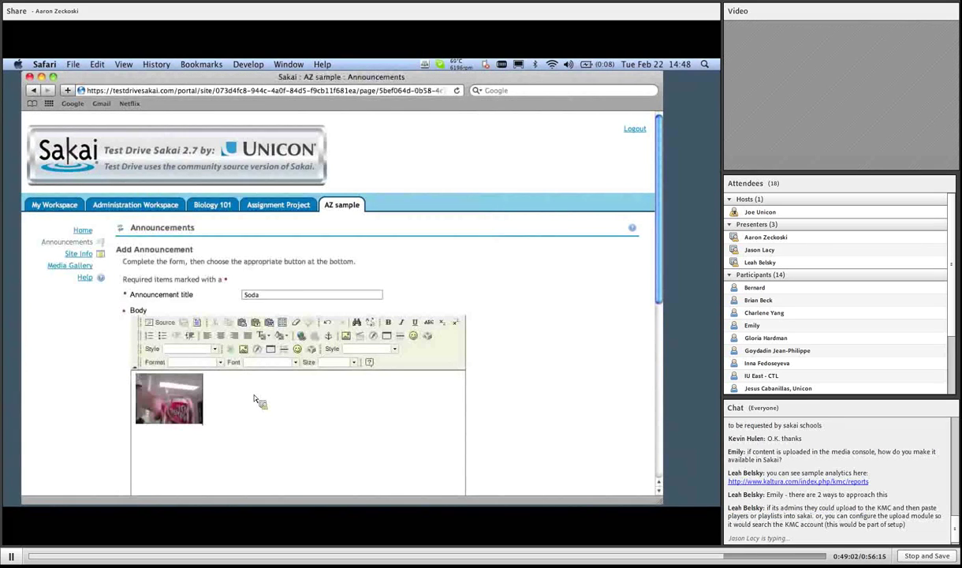
scroll(243, 379, "down", 5)
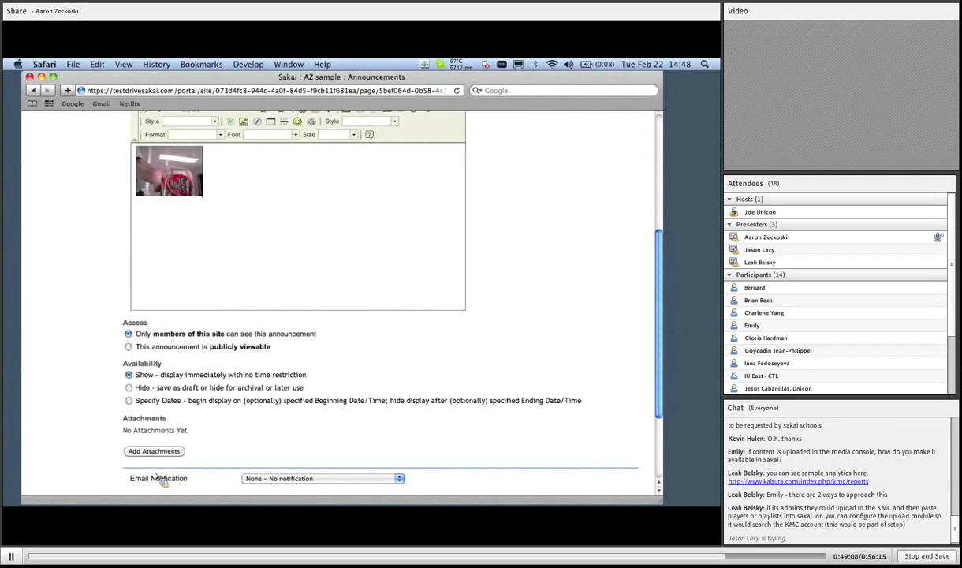
scroll(156, 476, "down", 2)
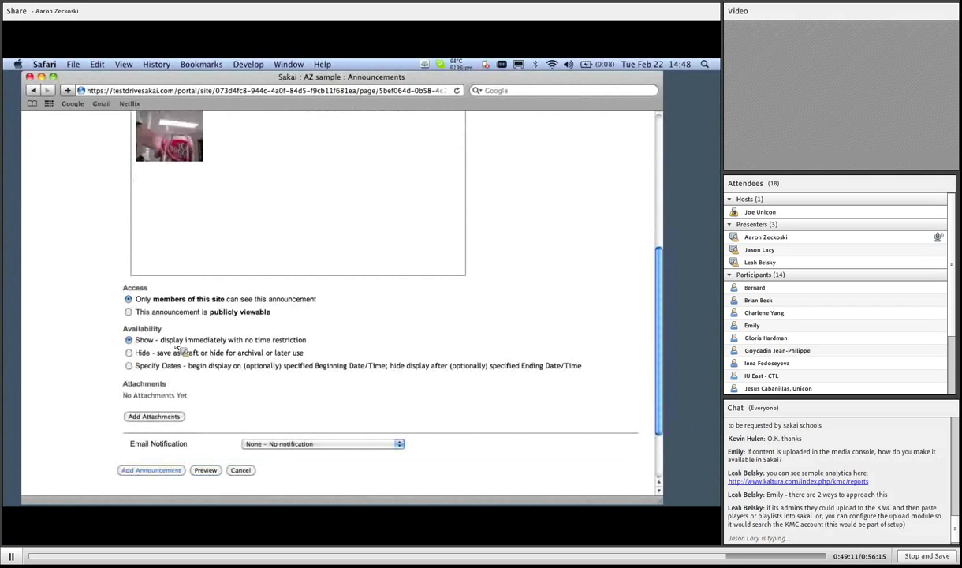
key("Return")
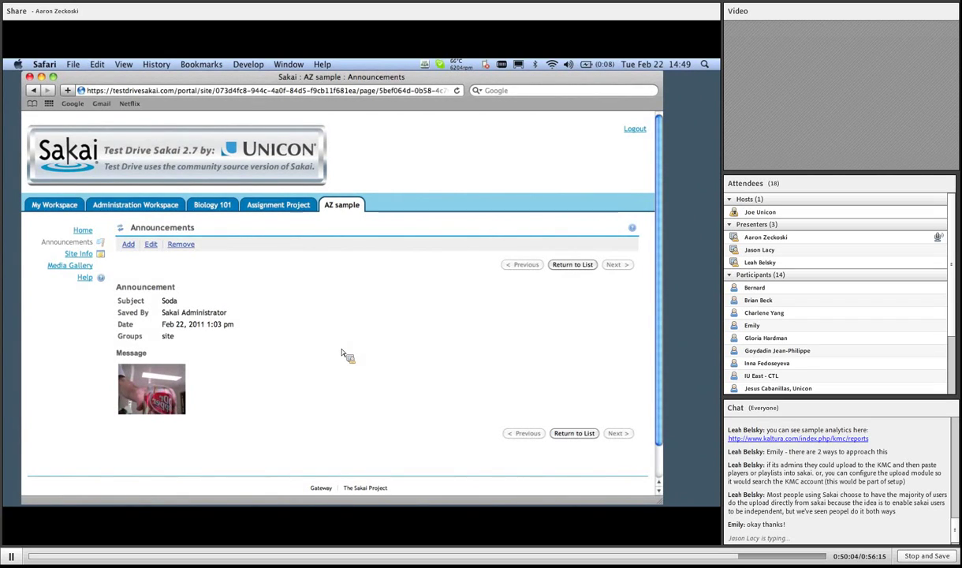
In Biology 101, open the Biology Videos collection and load a video in the player.
left_click(218, 208)
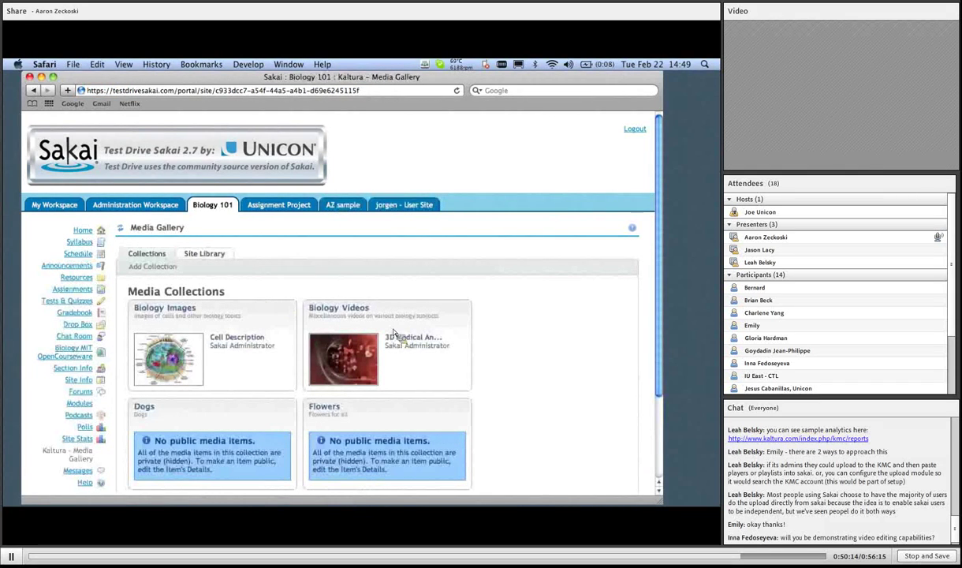
left_click(358, 308)
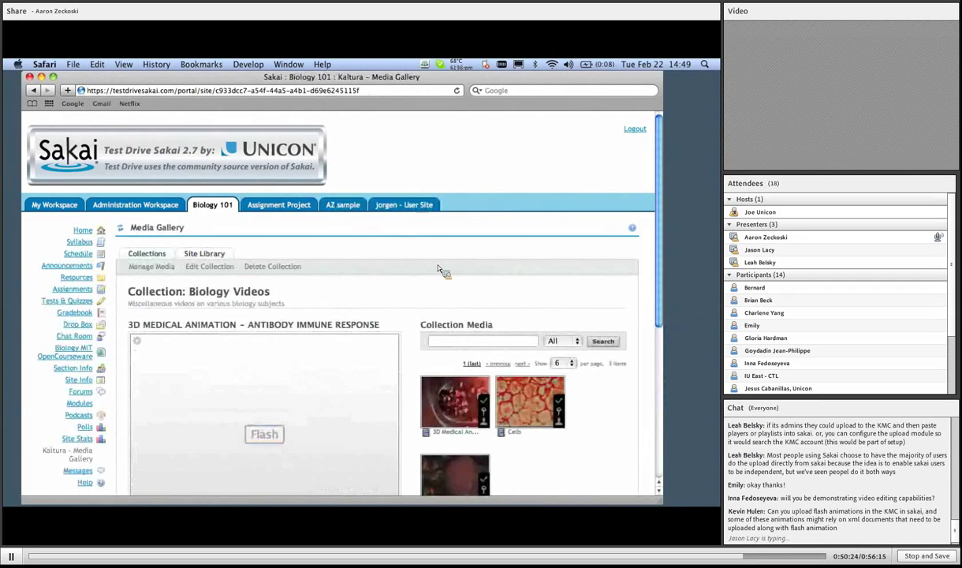
scroll(387, 363, "down", 5)
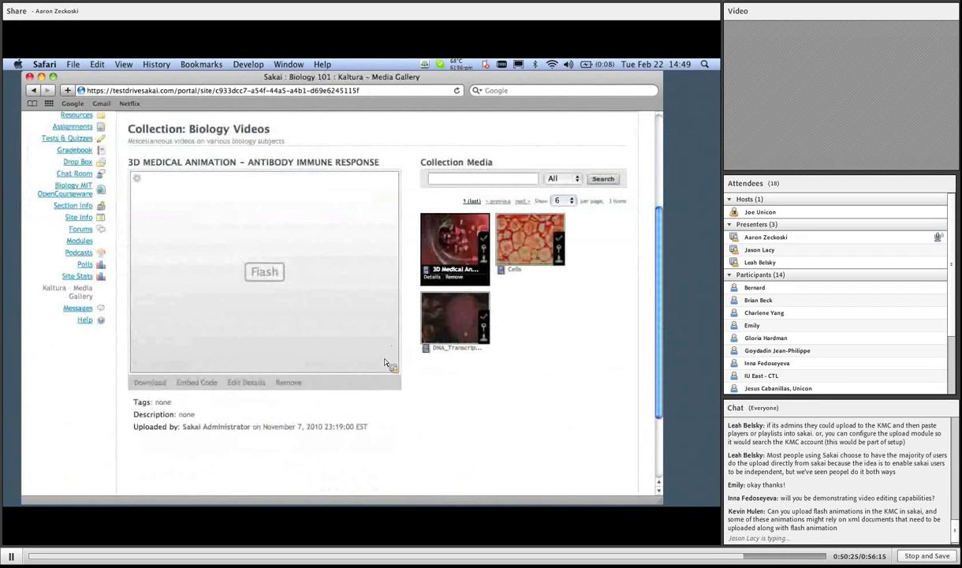
left_click(395, 284)
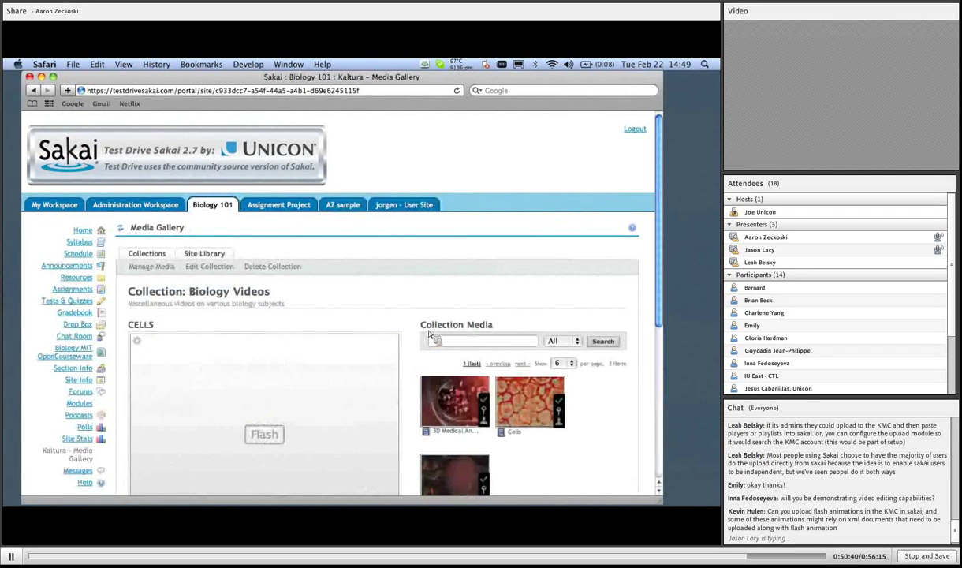
Save the video's media details, reload the gallery and reopen Biology Videos.
scroll(354, 329, "down", 3)
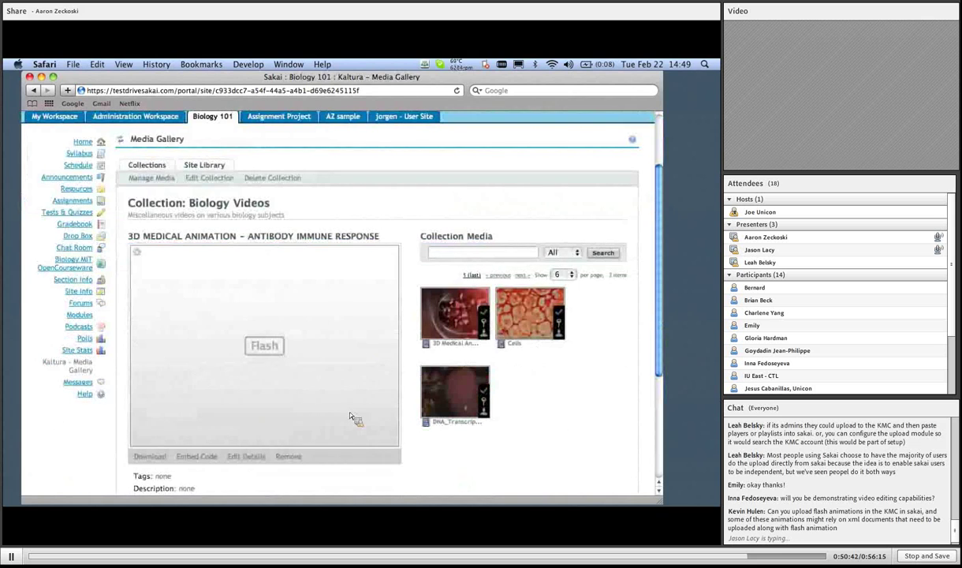
scroll(395, 434, "down", 1)
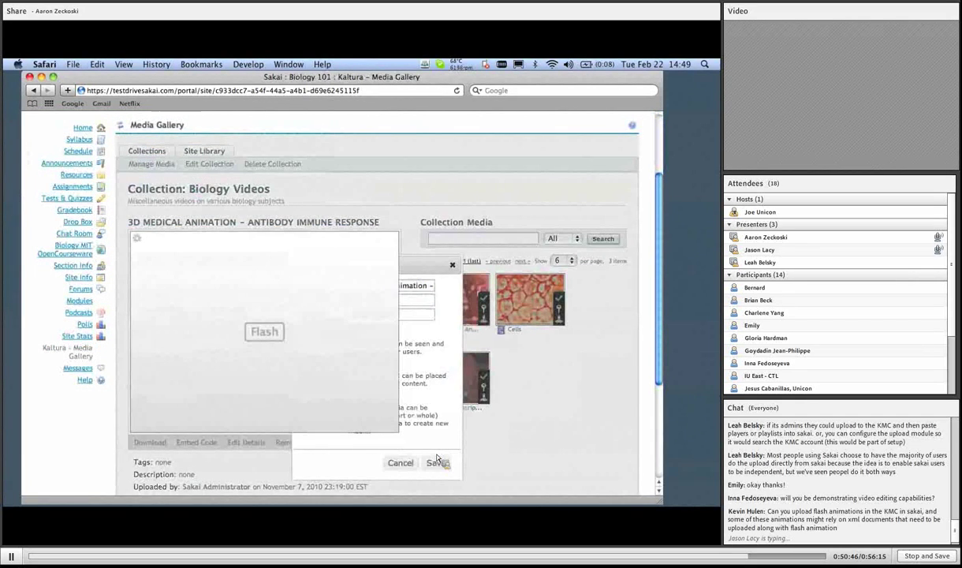
left_click(437, 461)
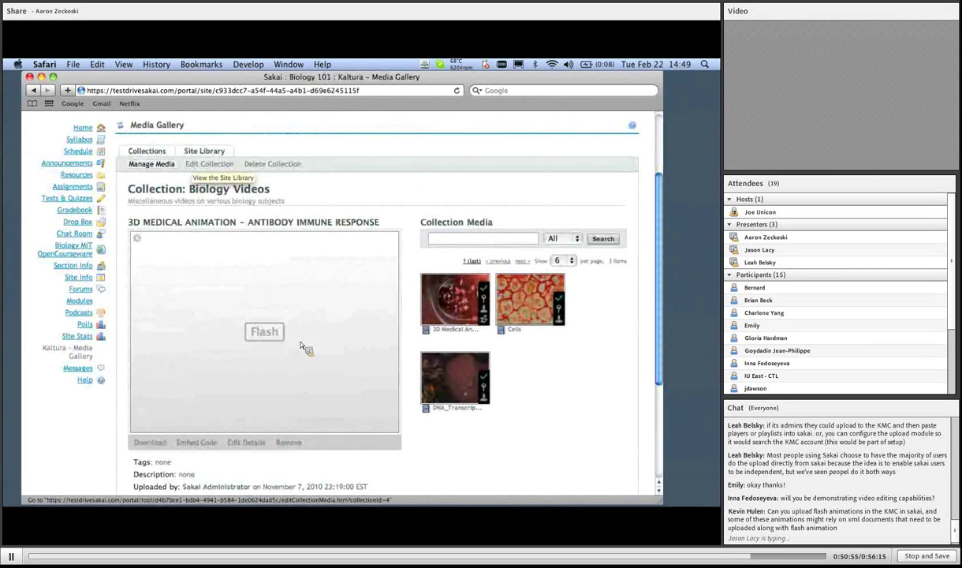
key("super+r")
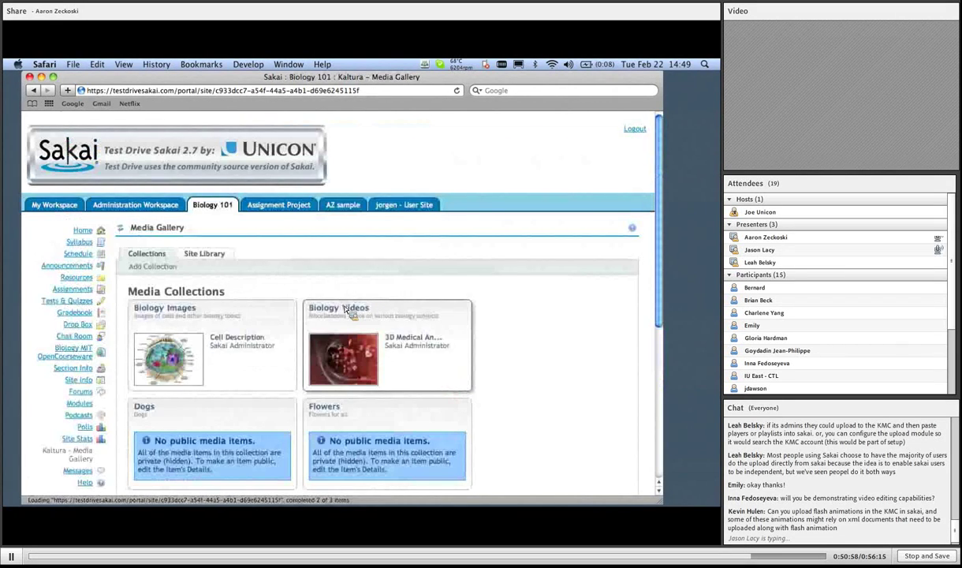
left_click(426, 303)
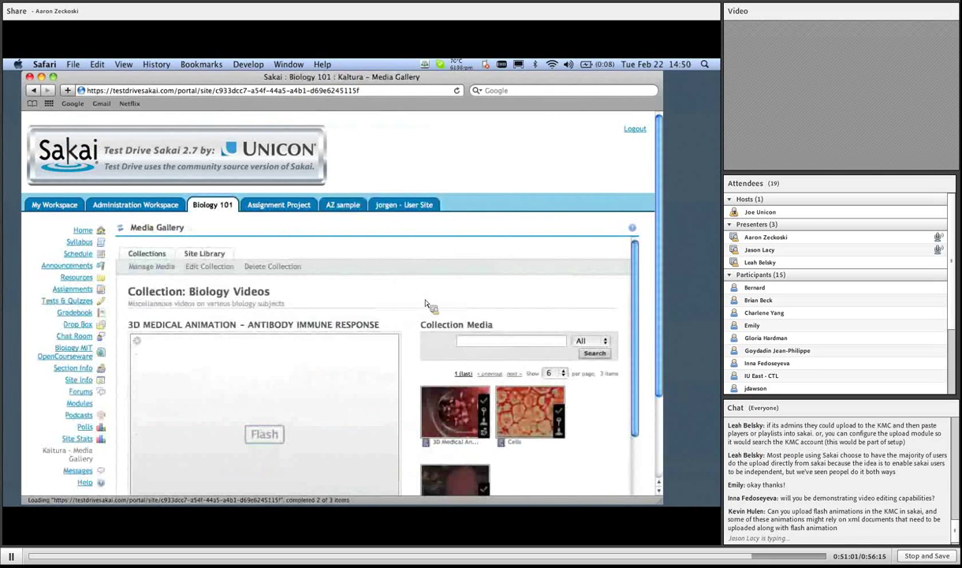
scroll(298, 384, "down", 5)
Open the 3D Medical Animation video in the media editor and dismiss the screen-sharing list.
left_click(295, 381)
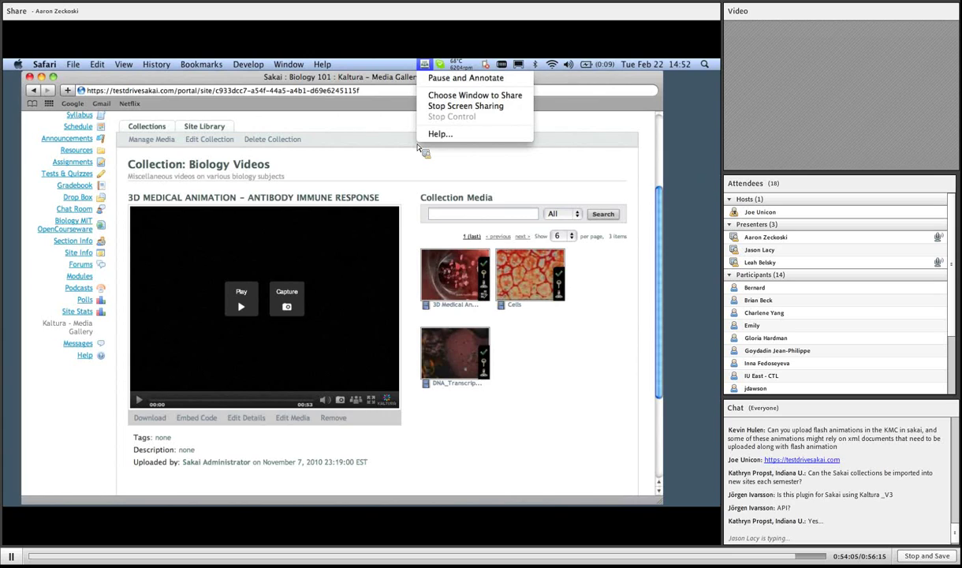
left_click(418, 147)
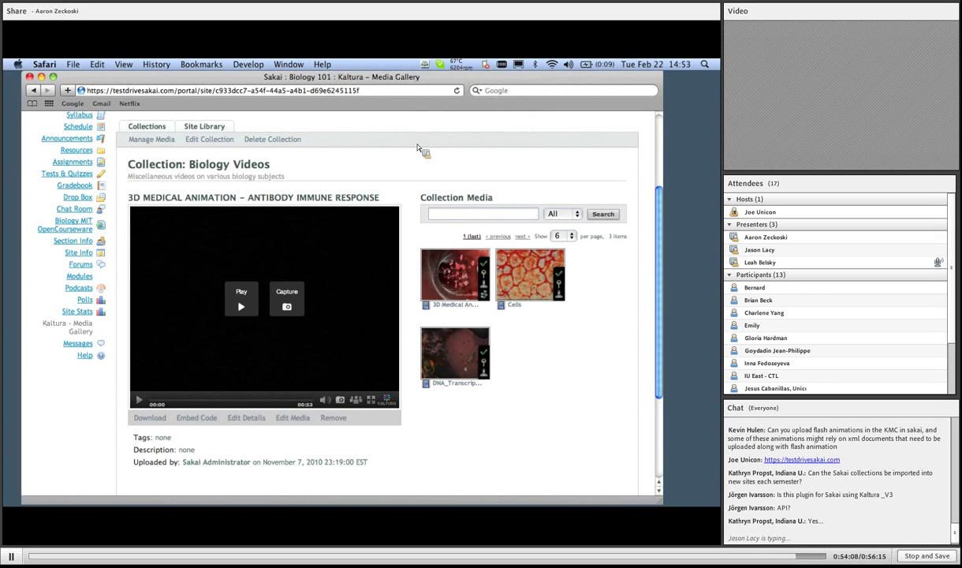